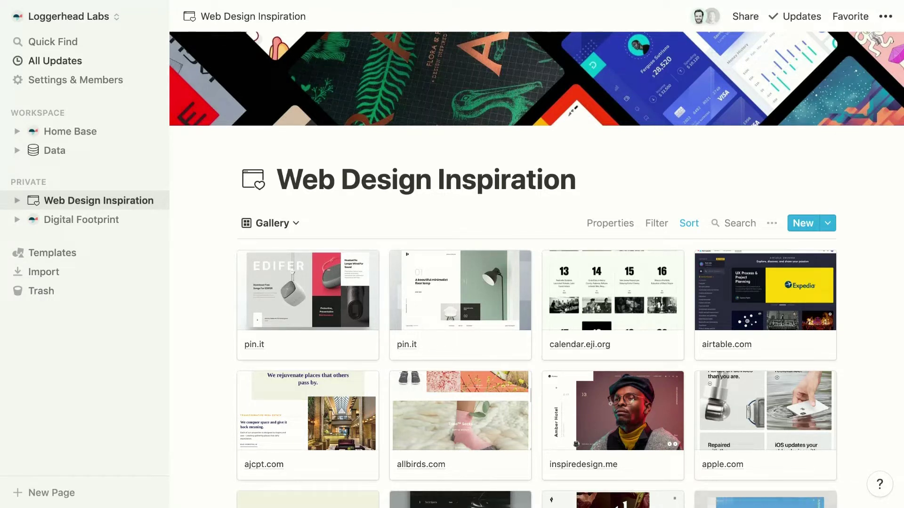
# Publish the page to the web with Can Comment access and template duplication disabled
pyautogui.click(758, 19)
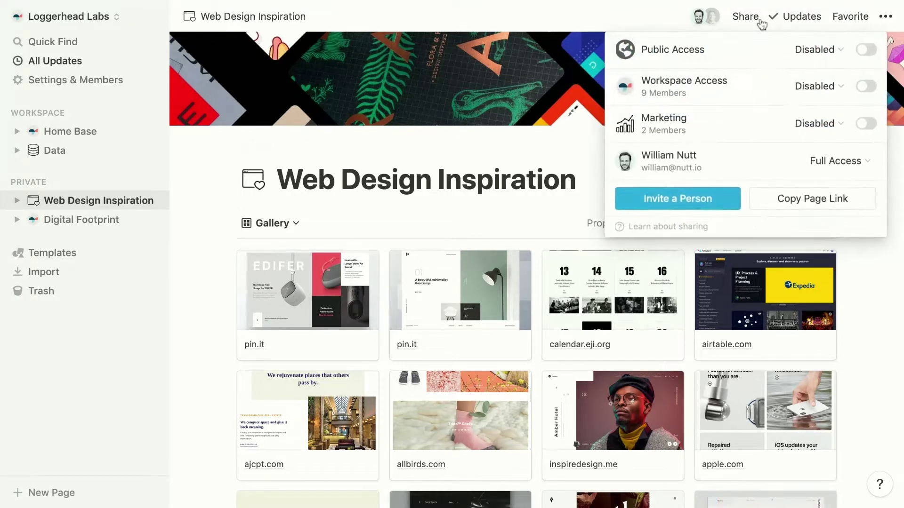
pyautogui.click(865, 49)
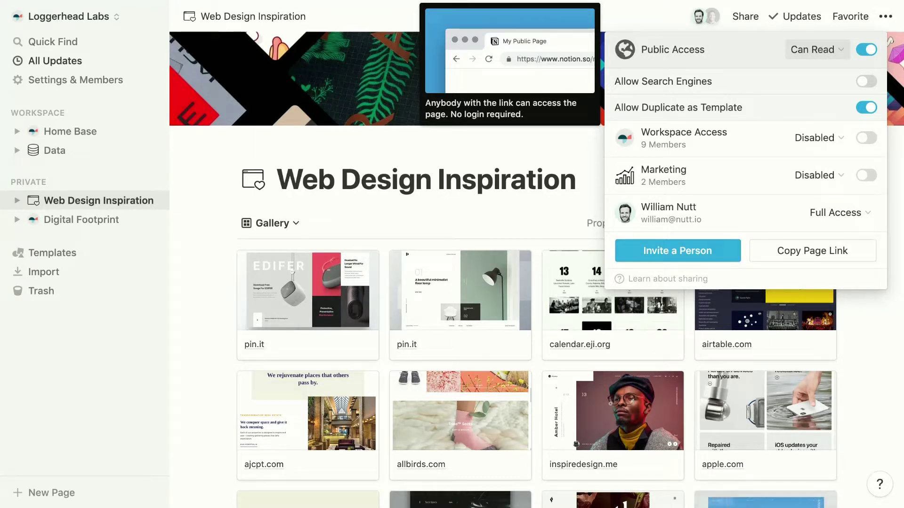
pyautogui.click(812, 50)
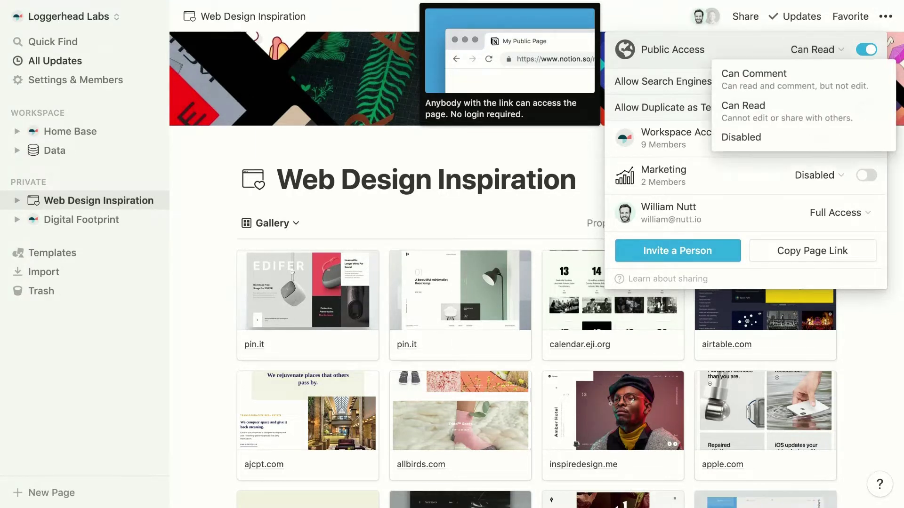
pyautogui.click(803, 93)
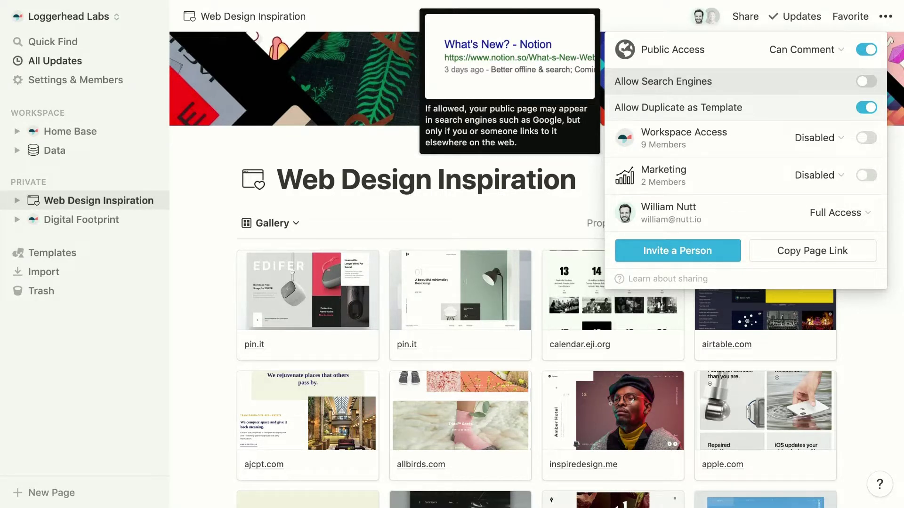
pyautogui.moveTo(793, 112)
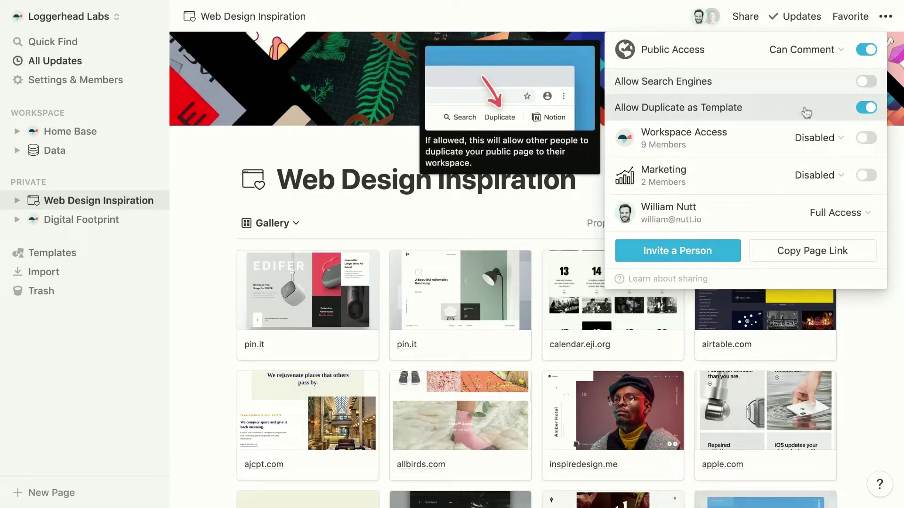
pyautogui.click(865, 111)
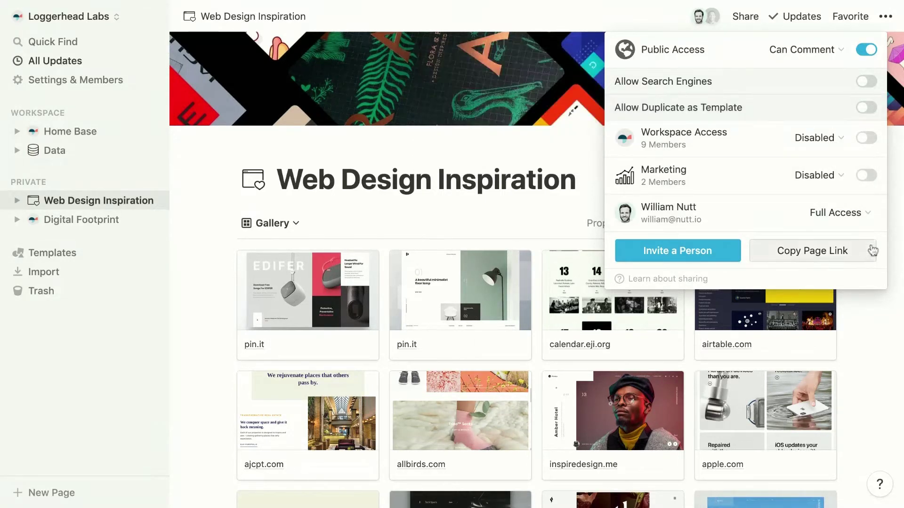
pyautogui.click(857, 257)
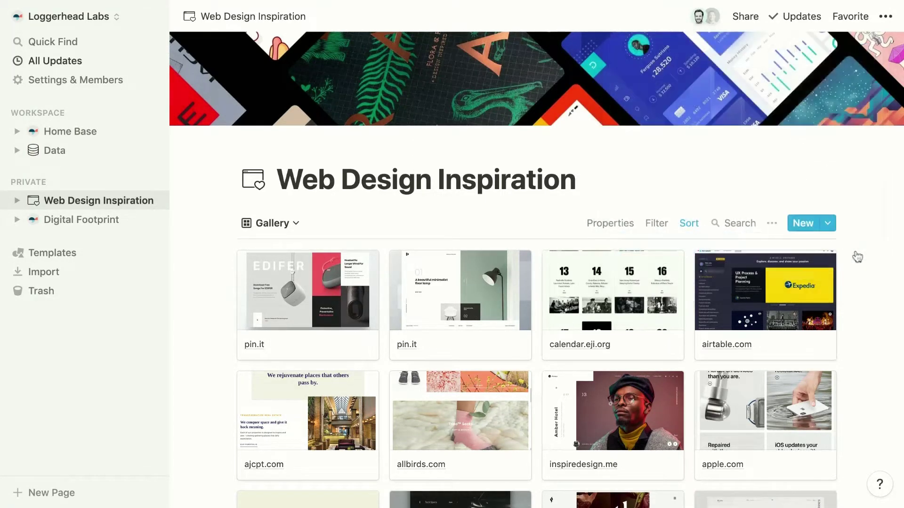
# Turn public web access to the page back off
pyautogui.moveTo(763, 157)
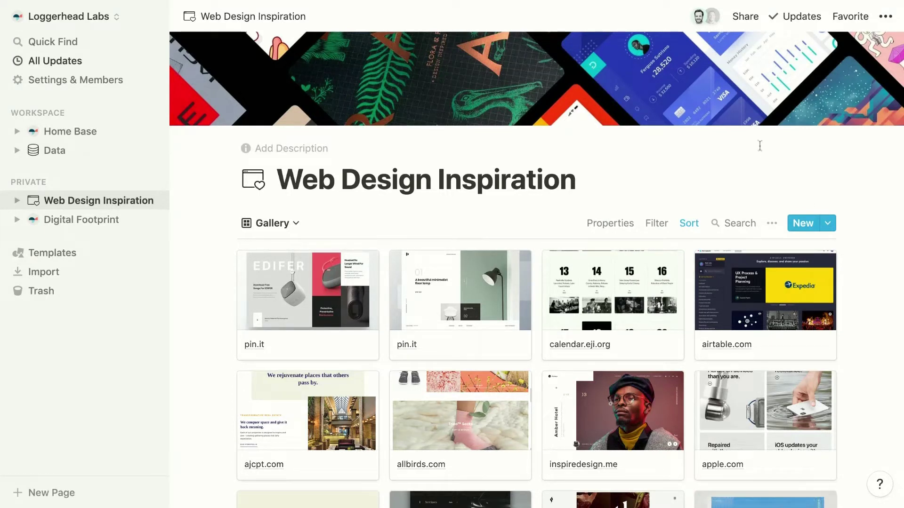
pyautogui.click(757, 18)
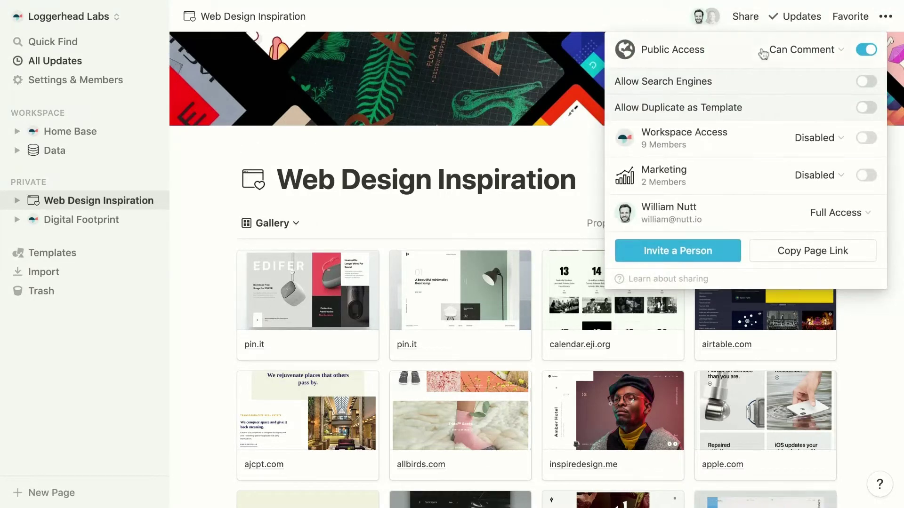
pyautogui.click(867, 51)
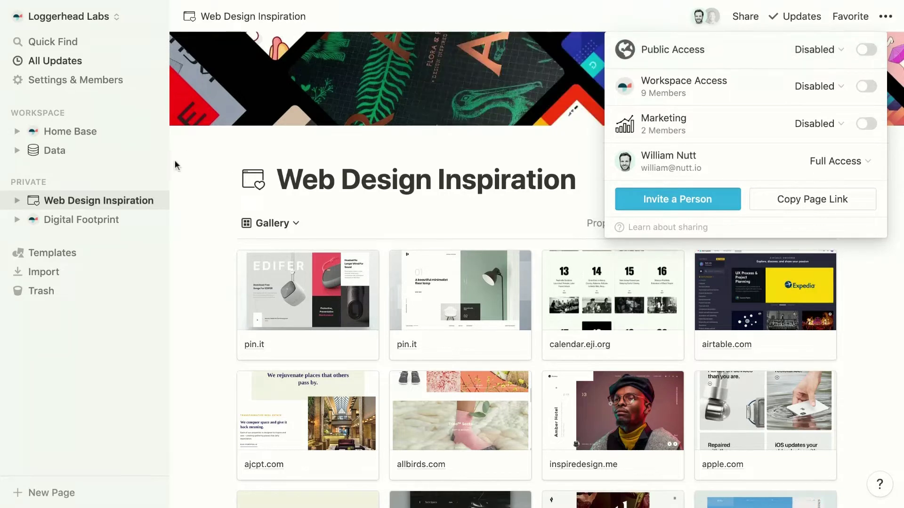
pyautogui.click(196, 175)
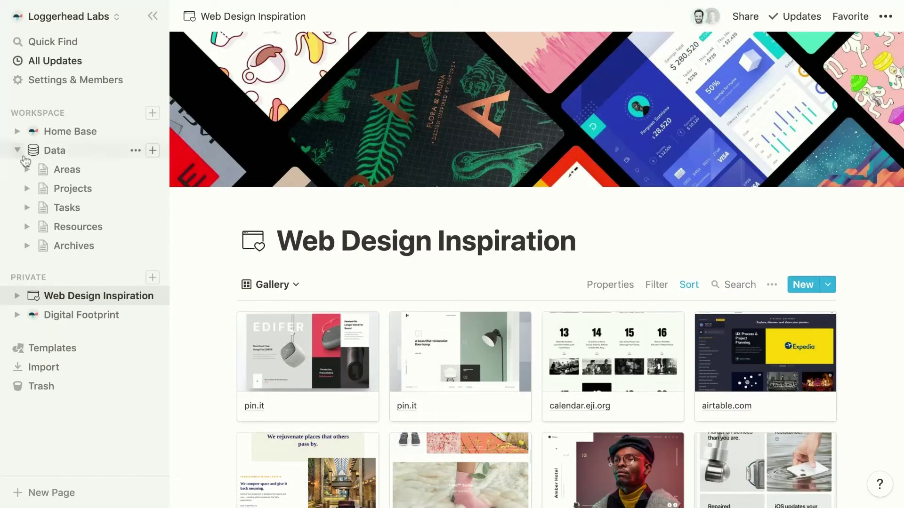
pyautogui.click(67, 189)
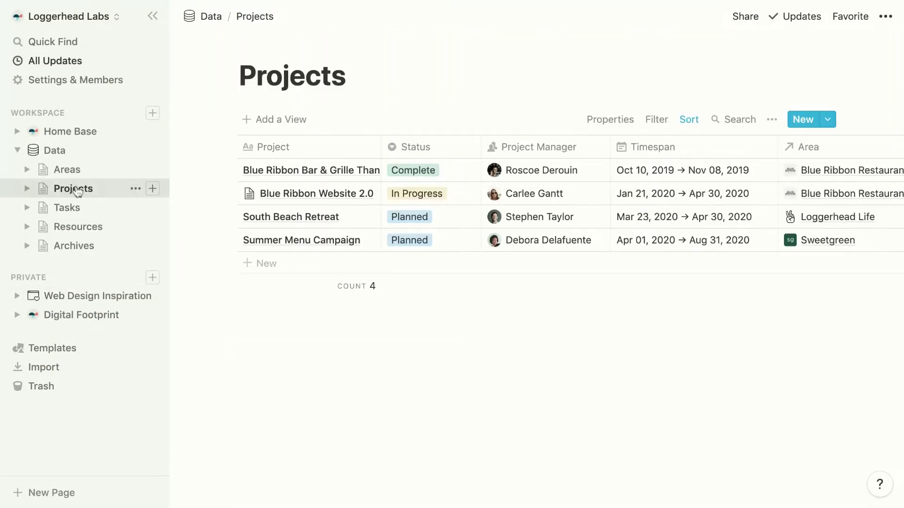
pyautogui.click(525, 171)
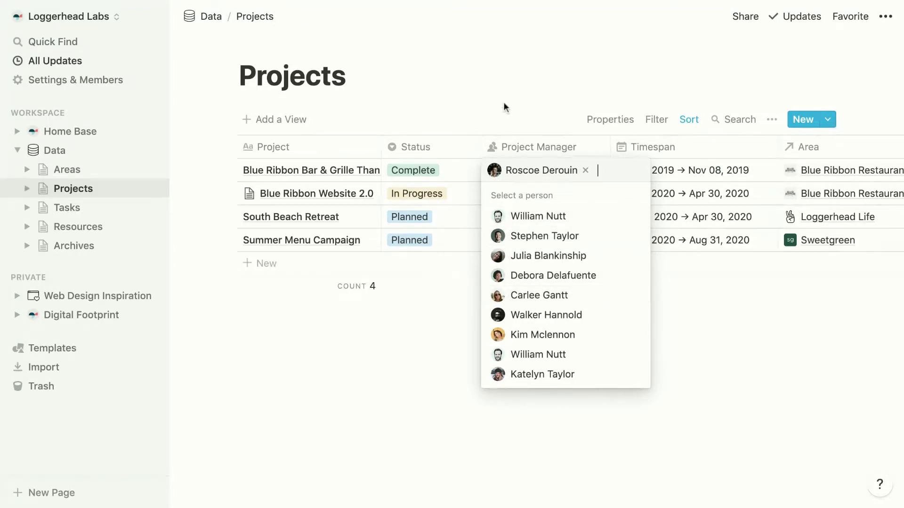
pyautogui.press('Escape')
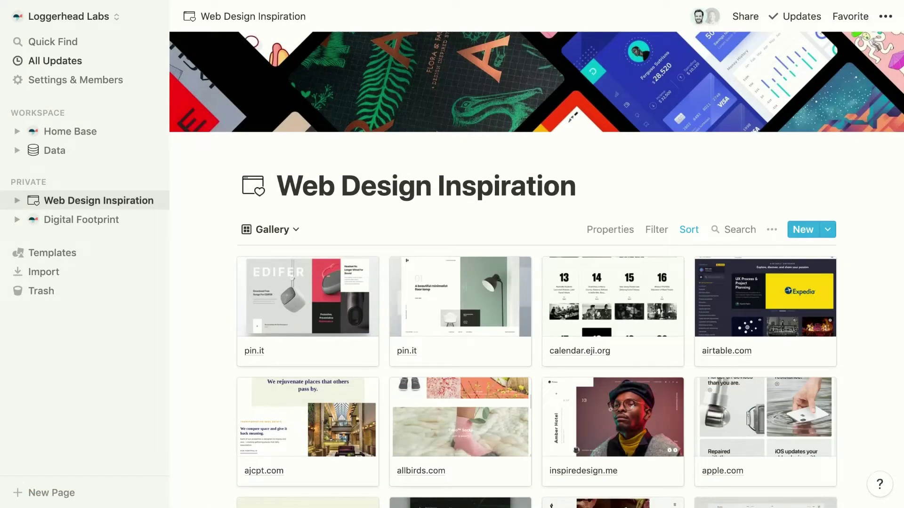
# Invite a workspace member and an e-mail invitee to Web Design Inspiration with Can Comment access
pyautogui.click(746, 20)
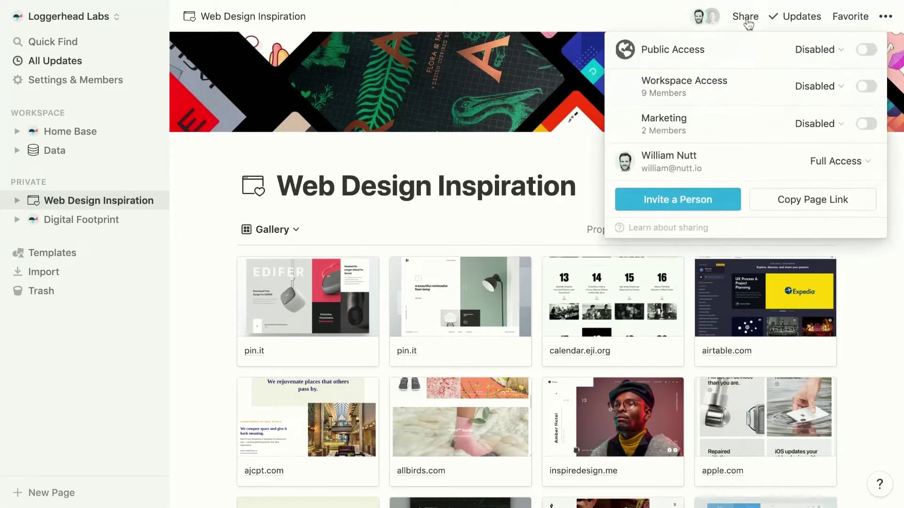
pyautogui.click(663, 200)
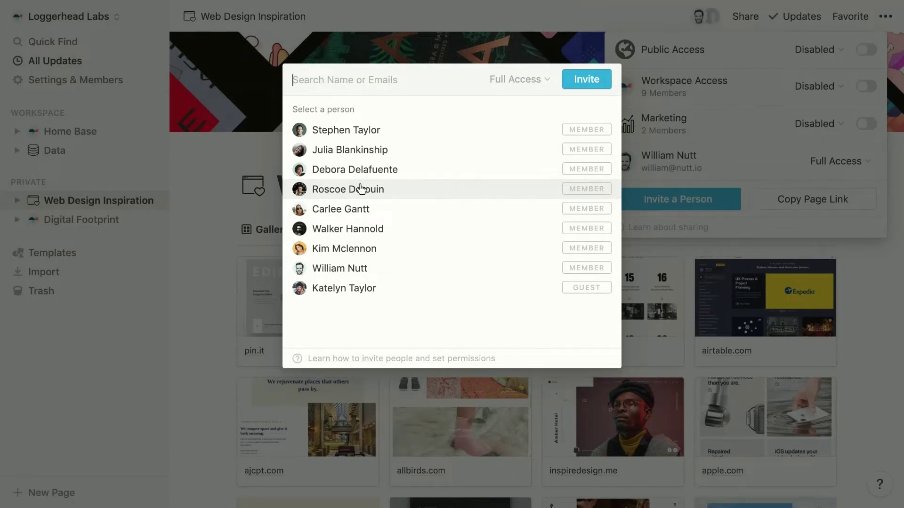
pyautogui.click(355, 210)
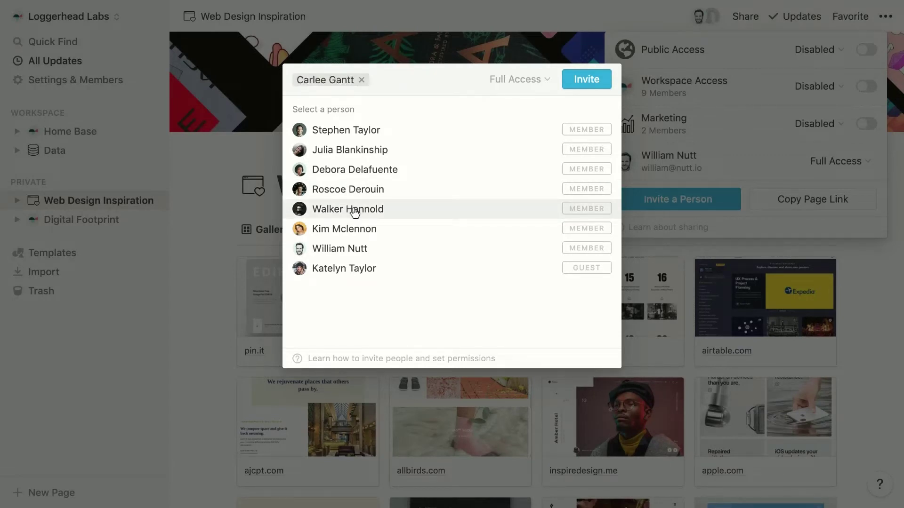
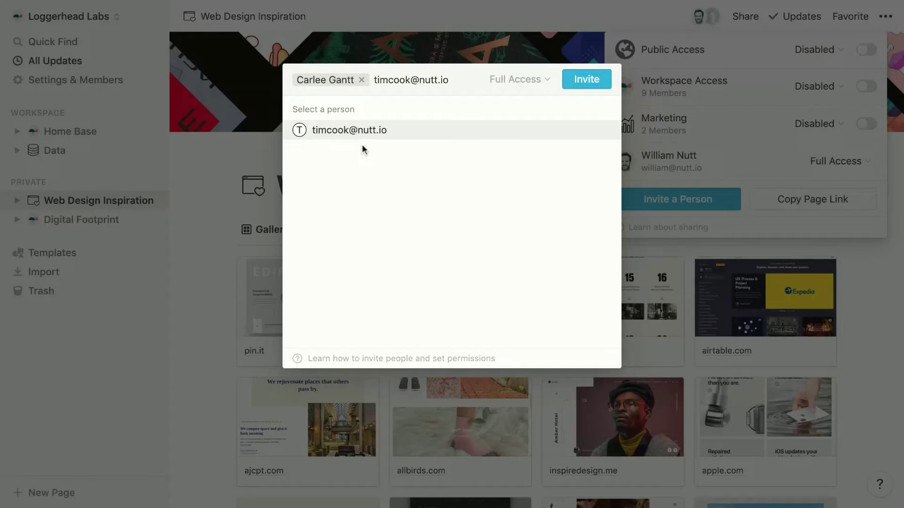
pyautogui.click(359, 132)
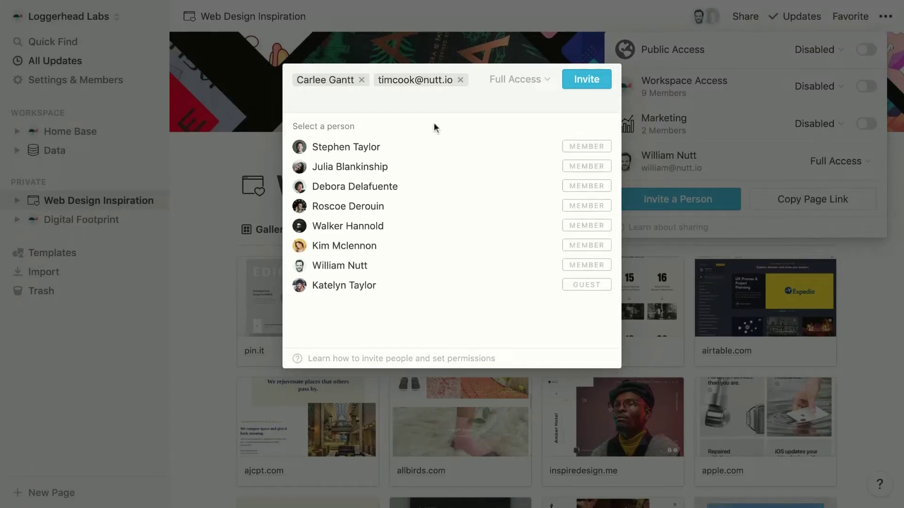
pyautogui.click(518, 88)
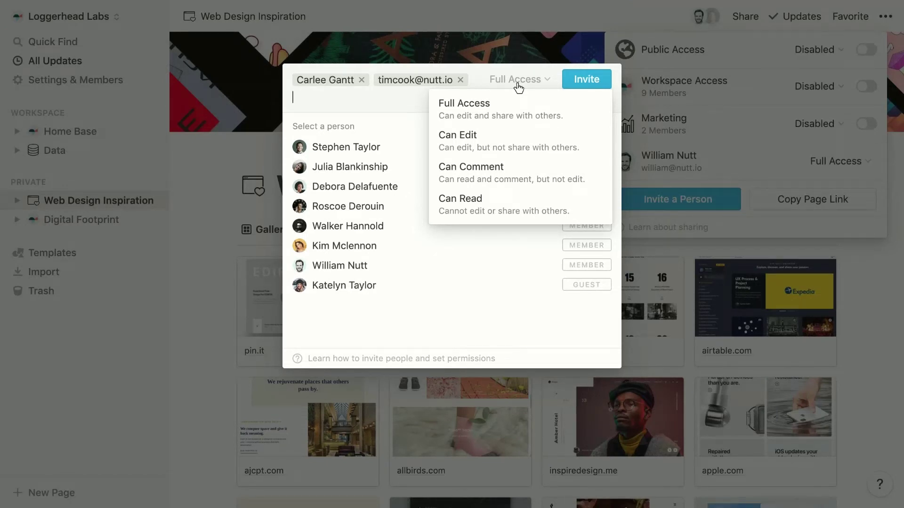
pyautogui.click(486, 175)
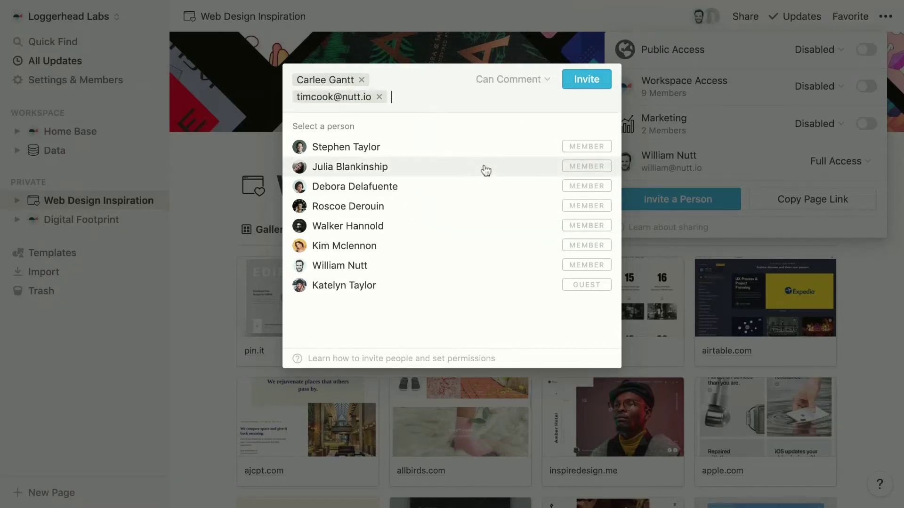
pyautogui.click(587, 79)
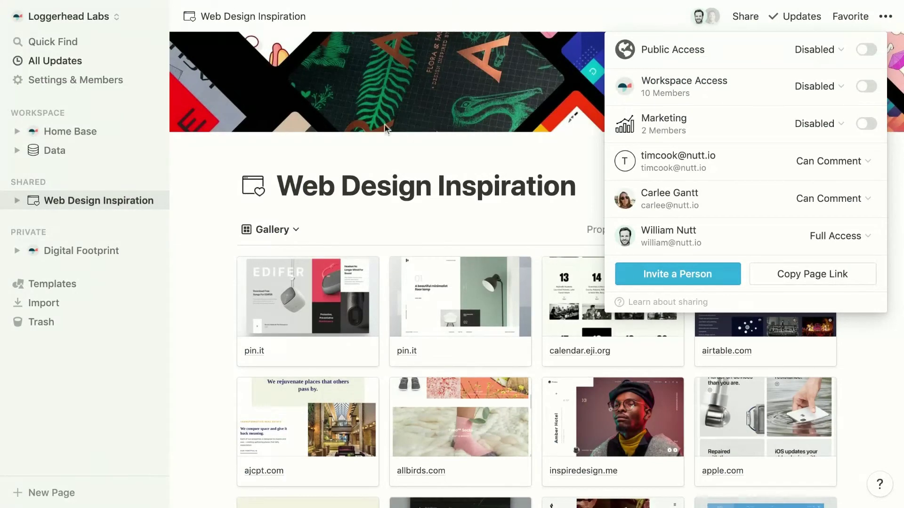
# Close the Share popover, leaving Web Design Inspiration listed under Shared
pyautogui.click(210, 164)
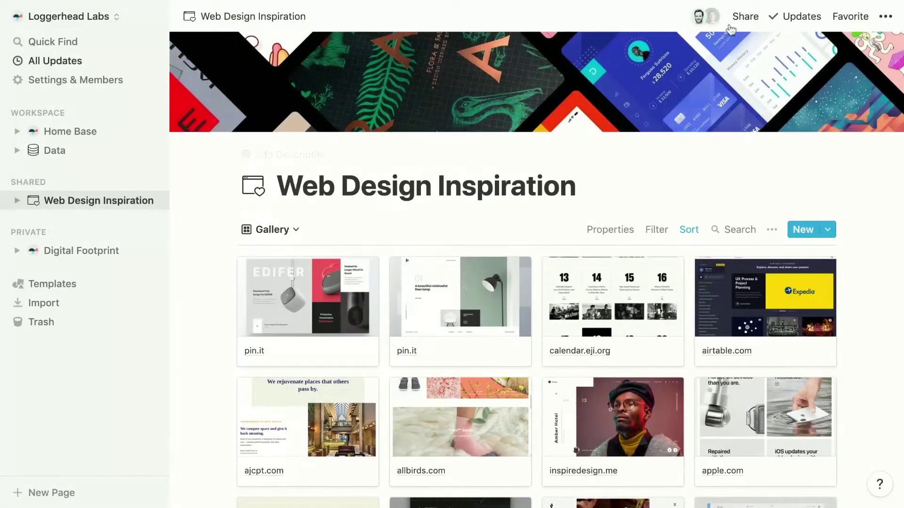
pyautogui.moveTo(712, 22)
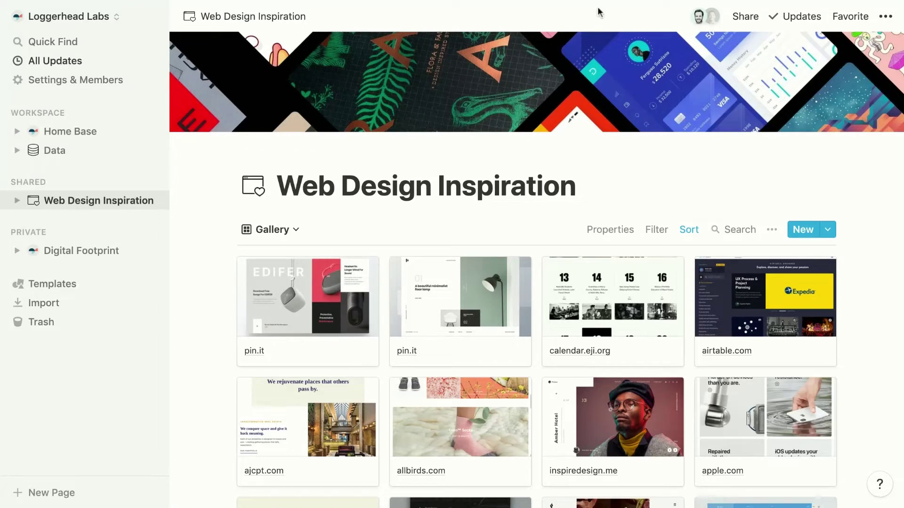
# Remove both Can Comment invitees from the Web Design Inspiration share list
pyautogui.click(754, 22)
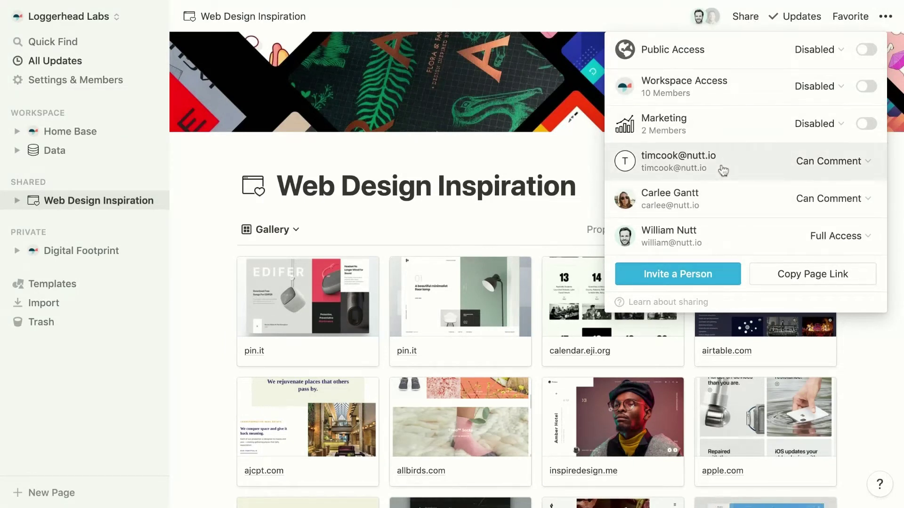
pyautogui.click(813, 165)
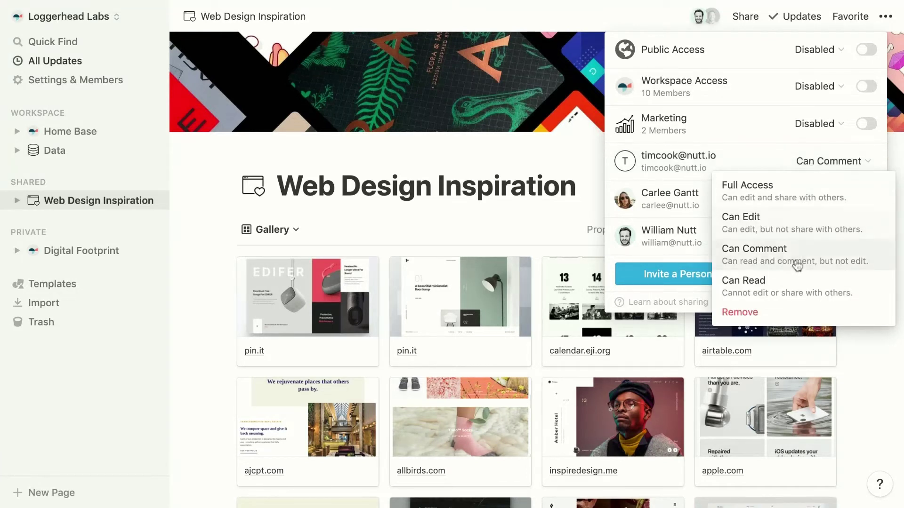
pyautogui.click(772, 313)
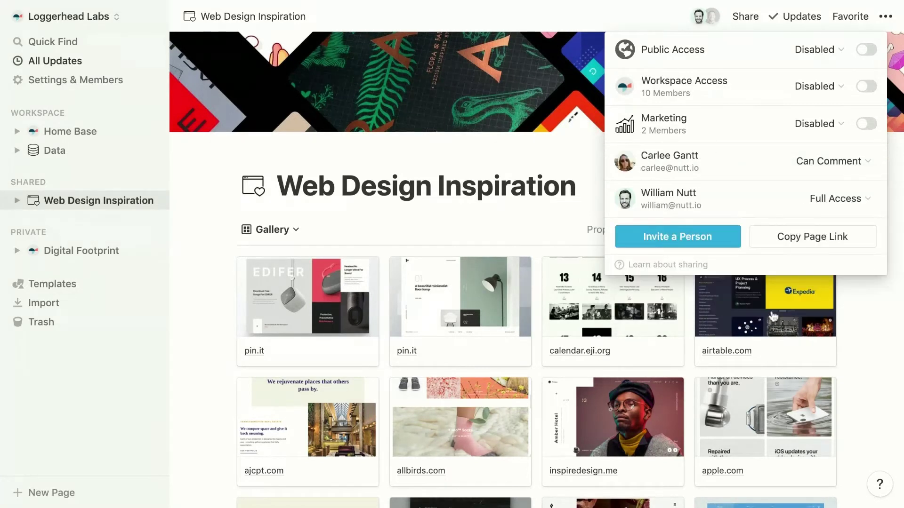
pyautogui.click(826, 165)
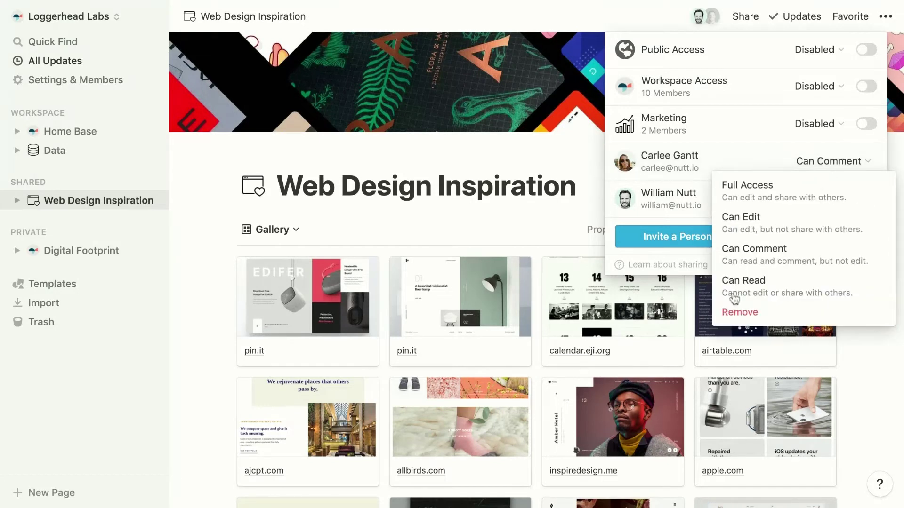
pyautogui.click(734, 314)
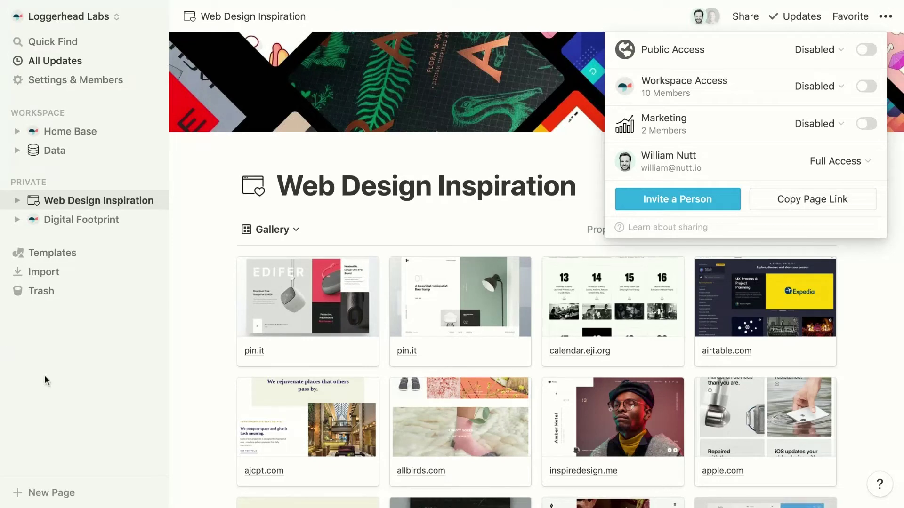
# Enable Workspace Access for Web Design Inspiration and confirm moving it into the workspace
pyautogui.click(233, 381)
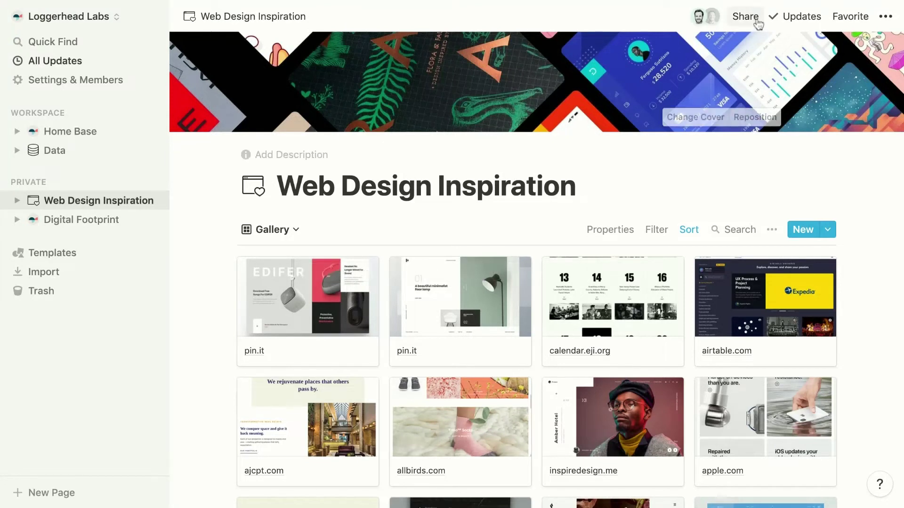
pyautogui.click(756, 21)
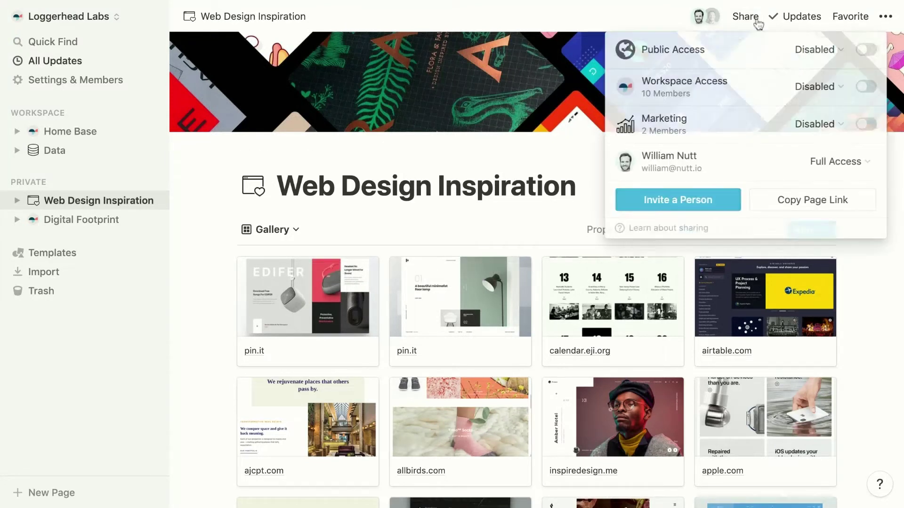
pyautogui.click(864, 88)
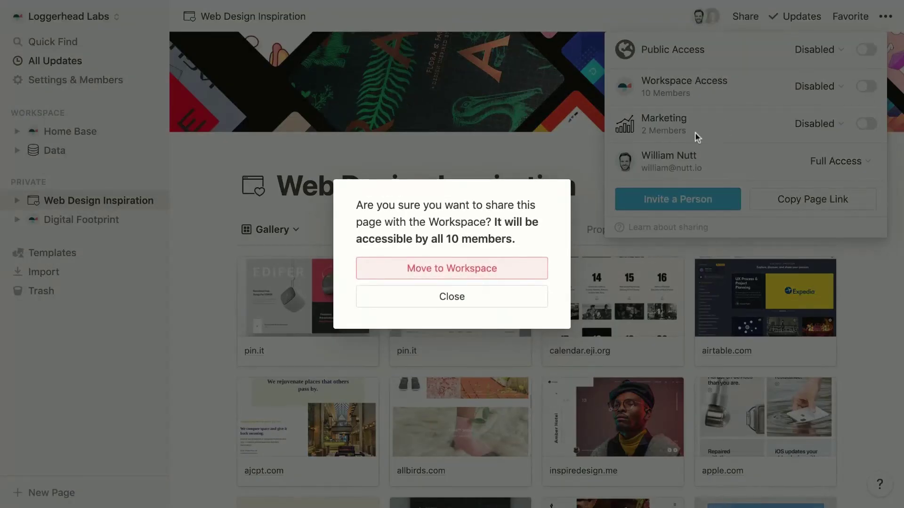
pyautogui.click(427, 279)
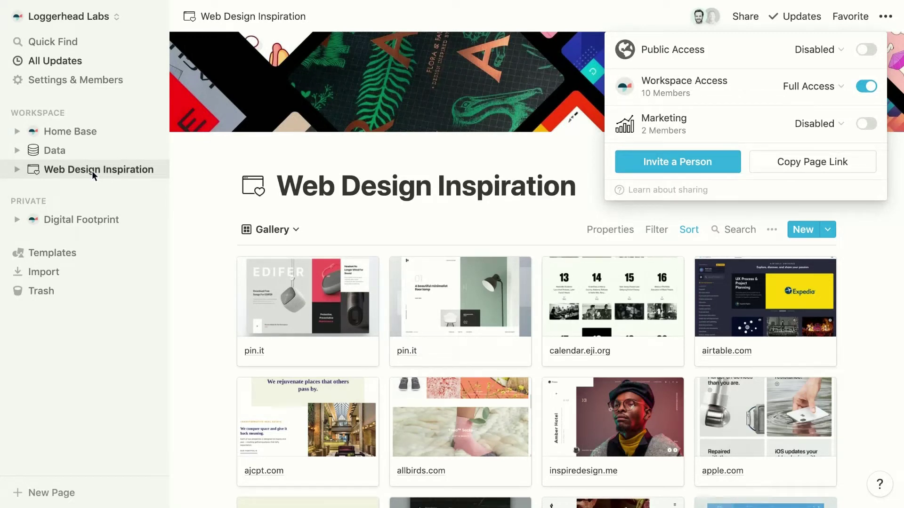
pyautogui.moveTo(772, 95)
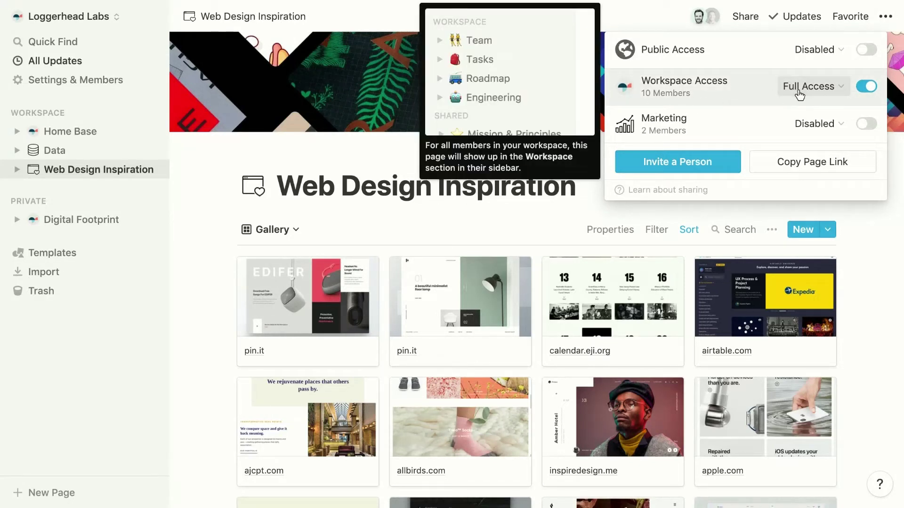
pyautogui.click(799, 87)
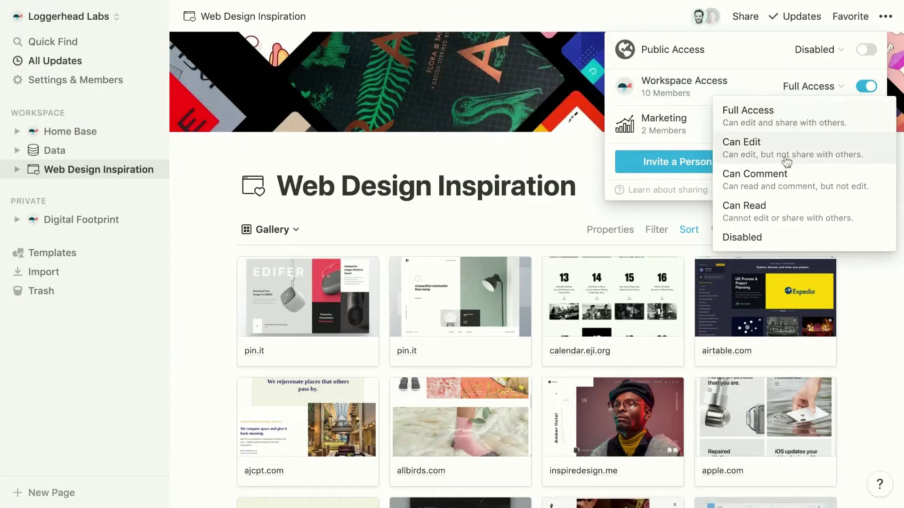
# Limit workspace members to Can Comment, then disable workspace access and move the page to Private
pyautogui.click(784, 181)
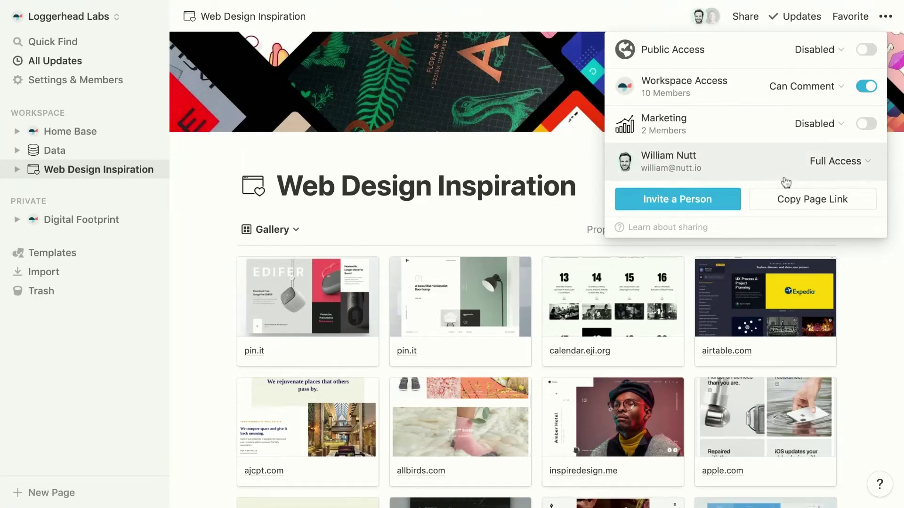
pyautogui.click(199, 203)
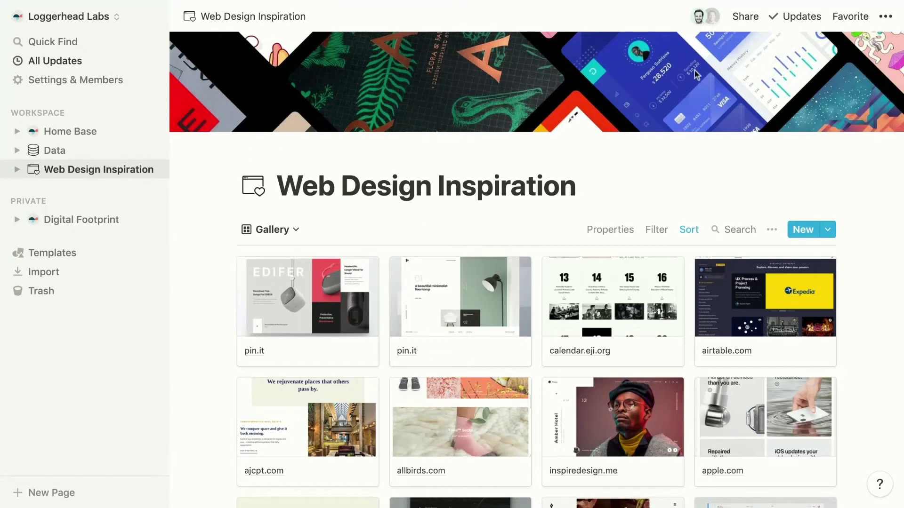
pyautogui.click(743, 18)
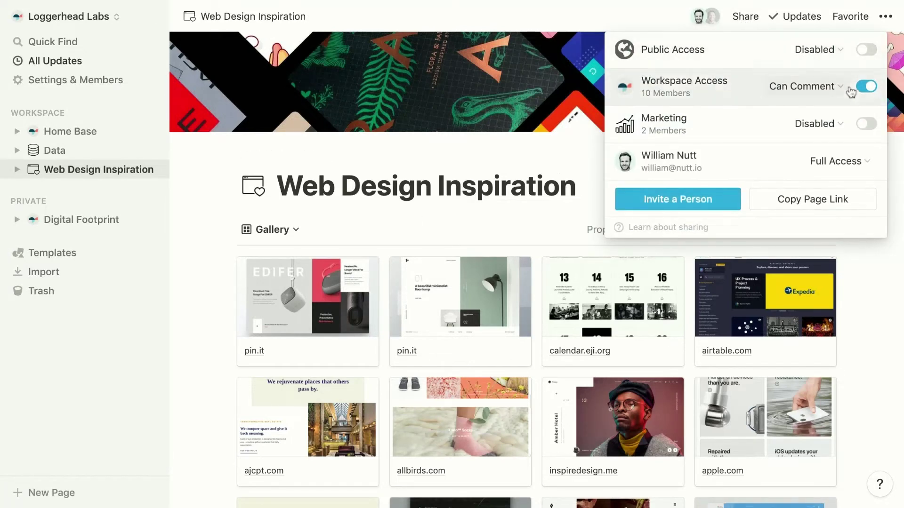
pyautogui.click(869, 88)
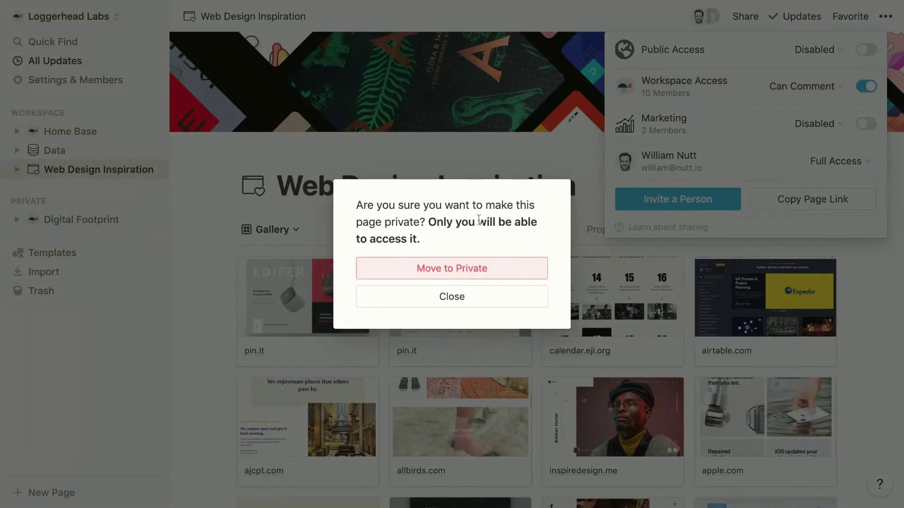
pyautogui.click(413, 277)
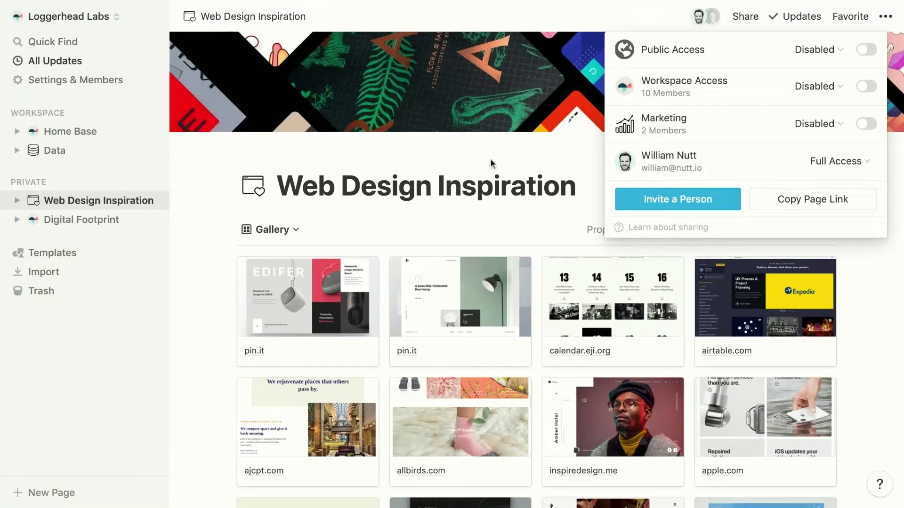
# Give the Marketing group Can Edit access to Web Design Inspiration
pyautogui.moveTo(652, 138)
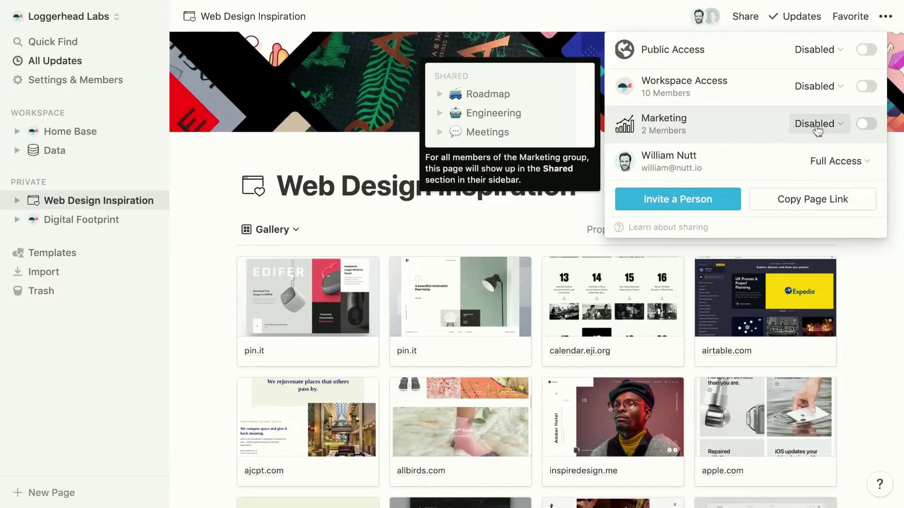
pyautogui.click(816, 124)
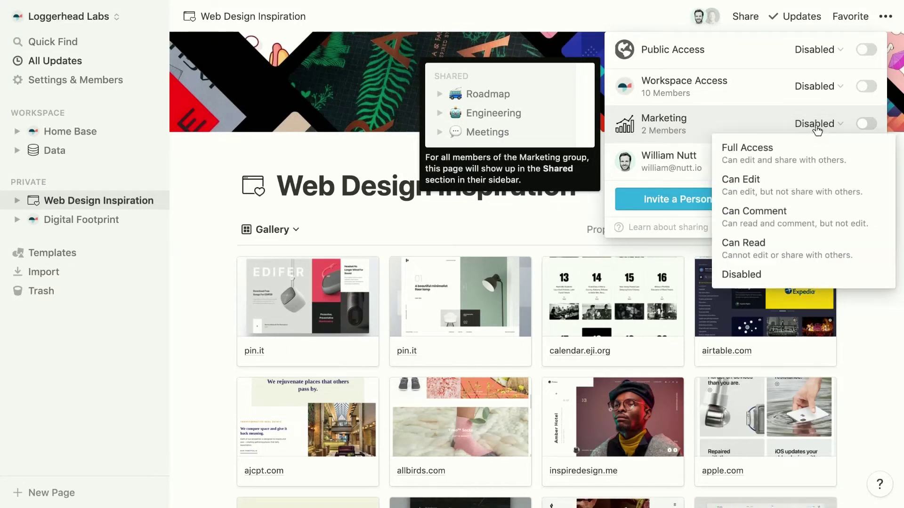
pyautogui.click(795, 191)
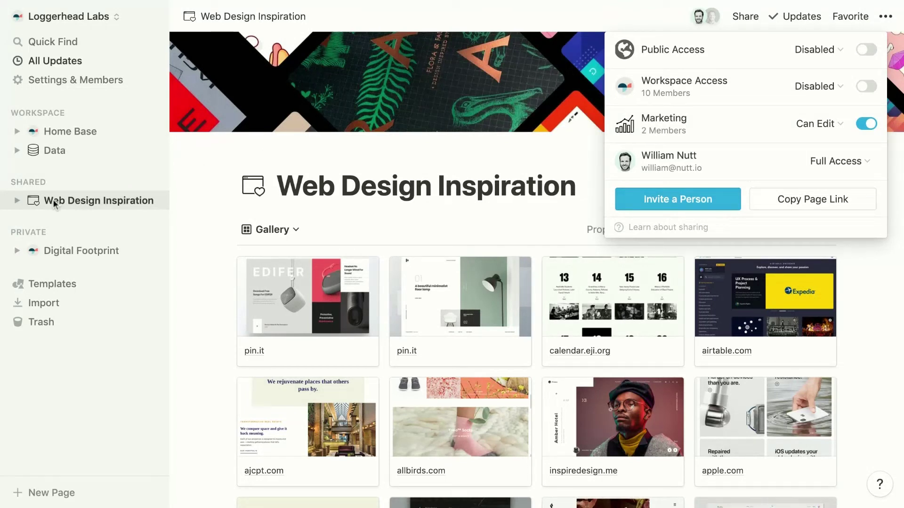
pyautogui.click(216, 208)
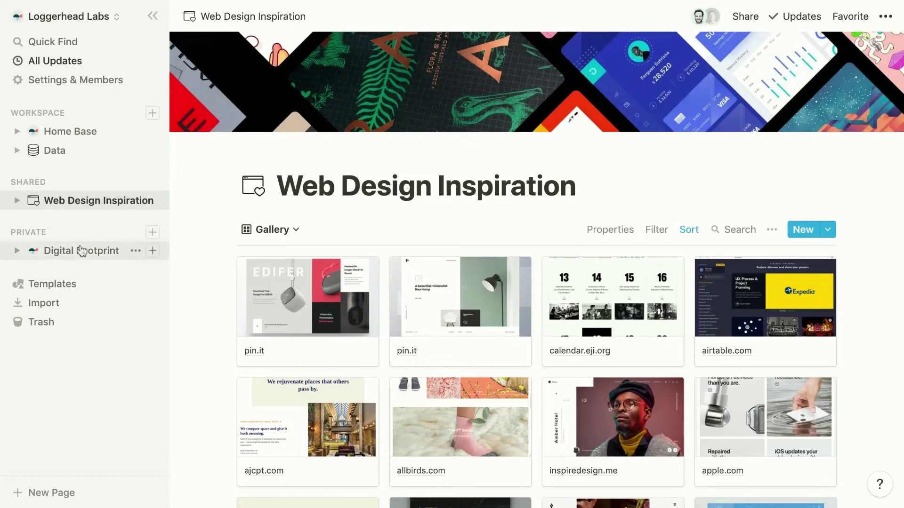
# Review the workspace Members list and the guest's page access options, keeping the guest
pyautogui.click(97, 84)
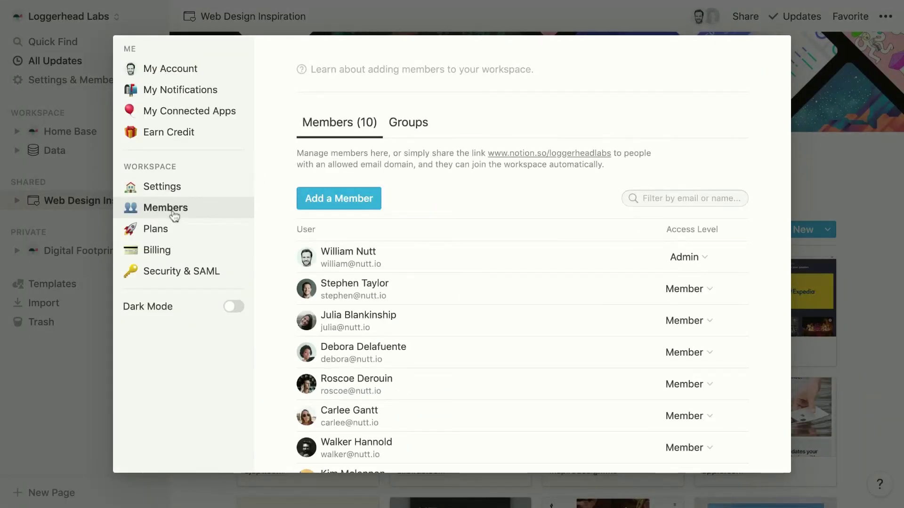
pyautogui.scroll(-1, 465, 363)
pyautogui.scroll(-5, 464, 362)
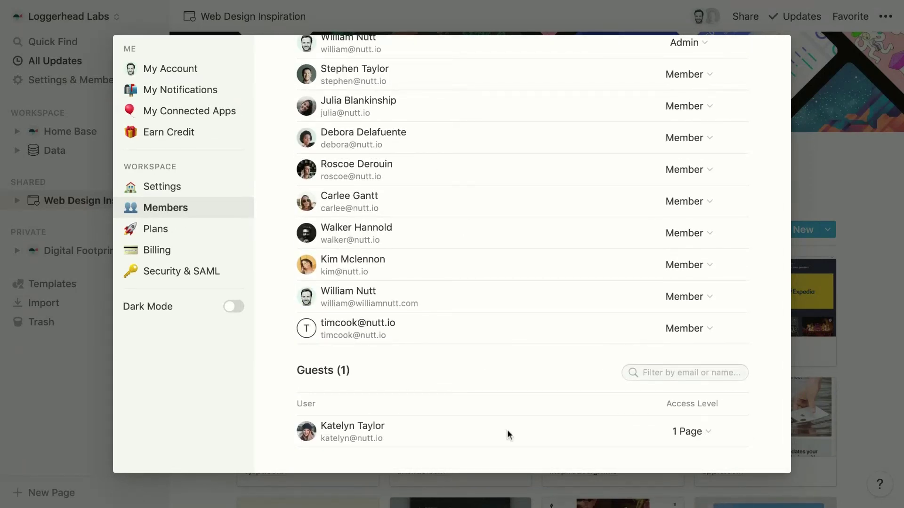
pyautogui.click(690, 433)
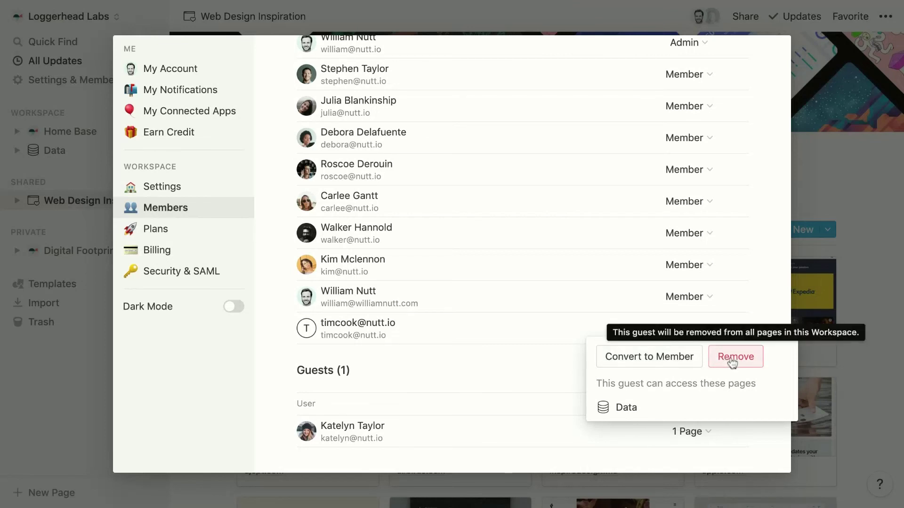
pyautogui.click(485, 362)
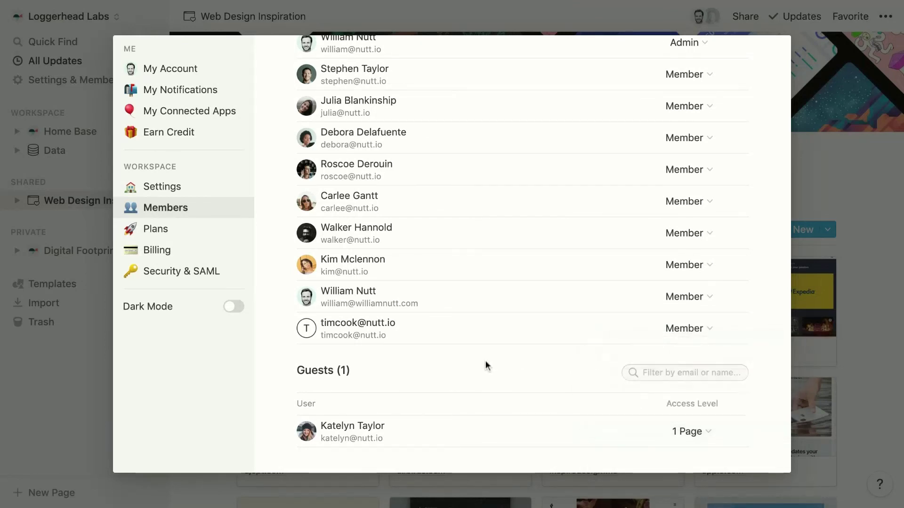
# Check a member's access-level choices unchanged, then begin adding a new workspace member
pyautogui.scroll(4, 485, 361)
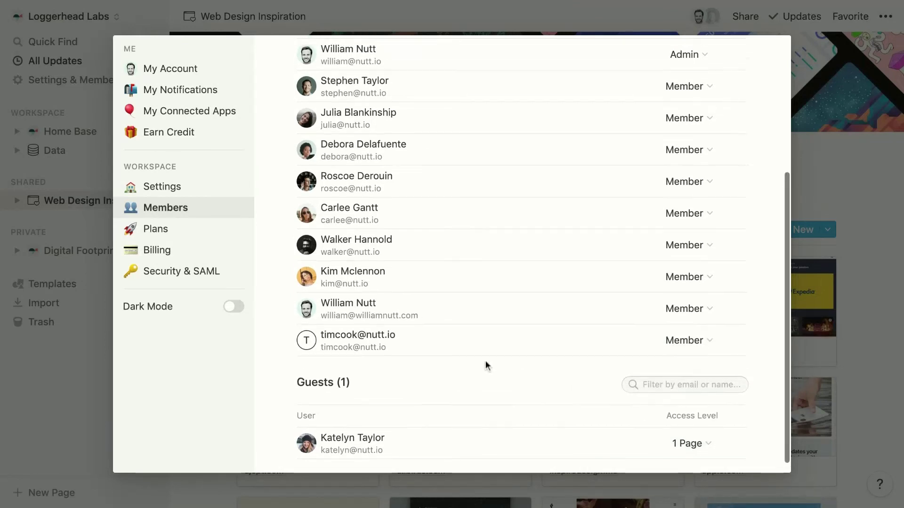
pyautogui.click(679, 253)
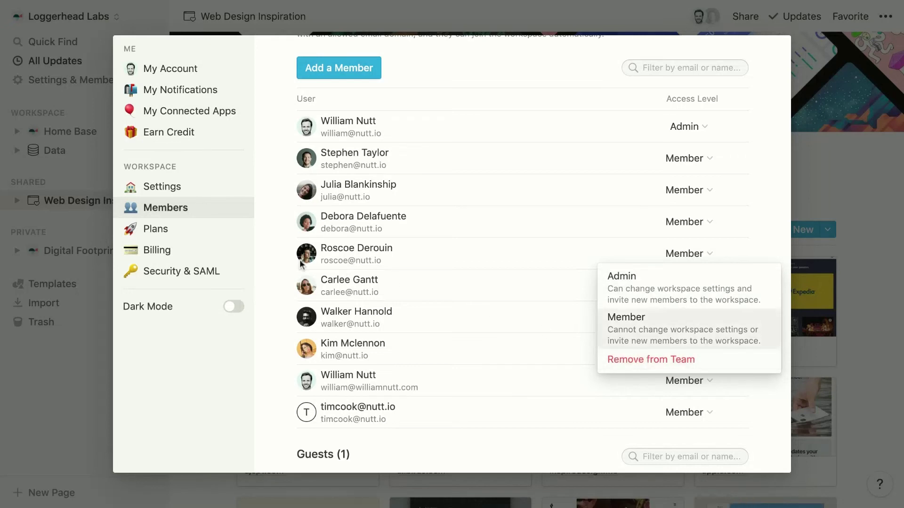
pyautogui.click(275, 260)
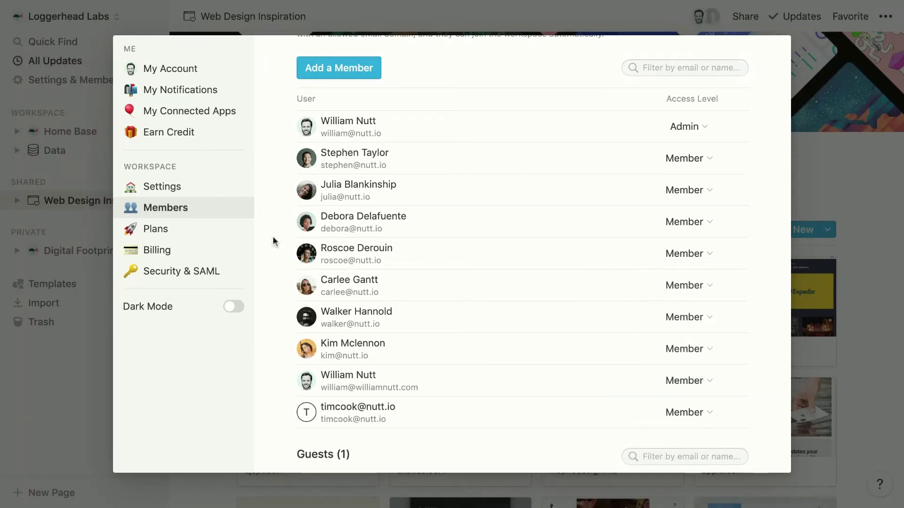
pyautogui.click(346, 72)
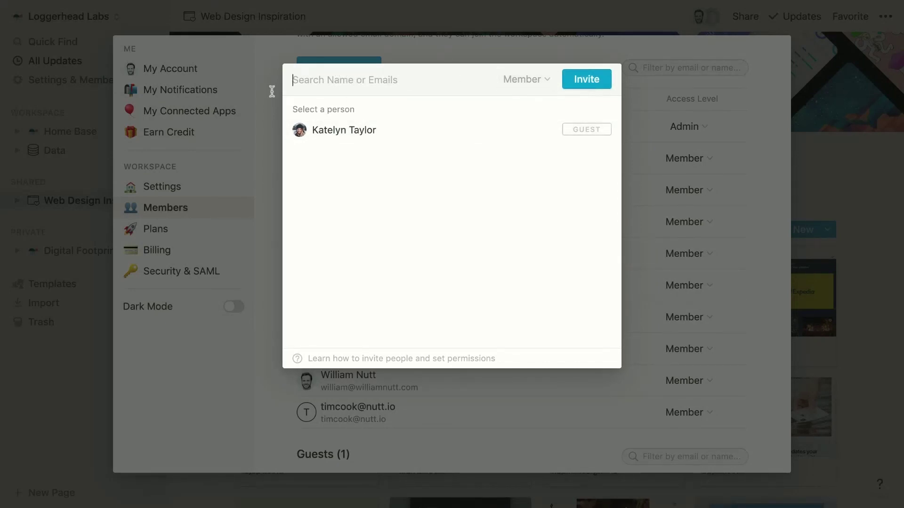
# Dismiss the add-member dialog without inviting anyone
pyautogui.click(264, 150)
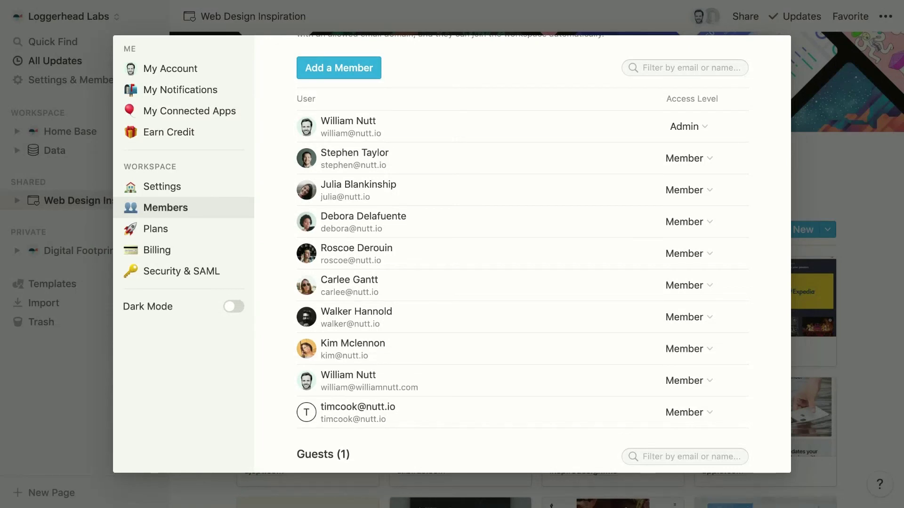
pyautogui.click(150, 188)
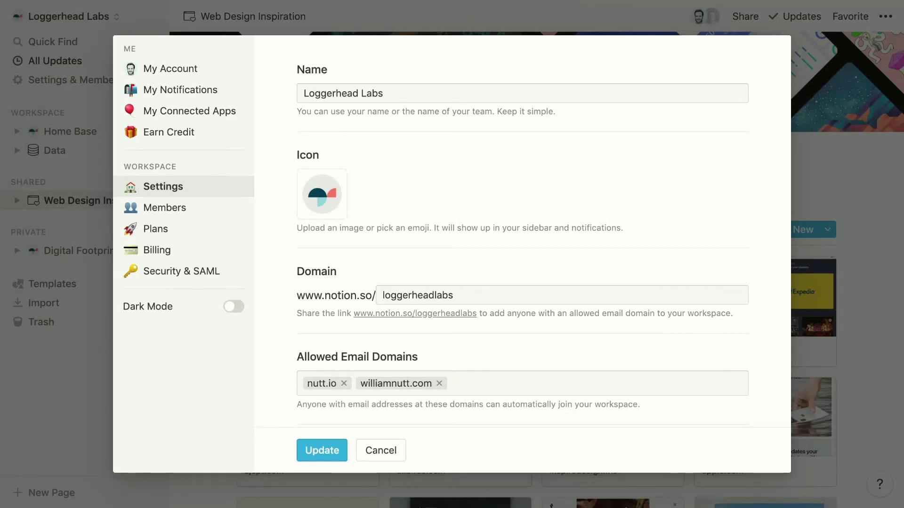
pyautogui.click(74, 329)
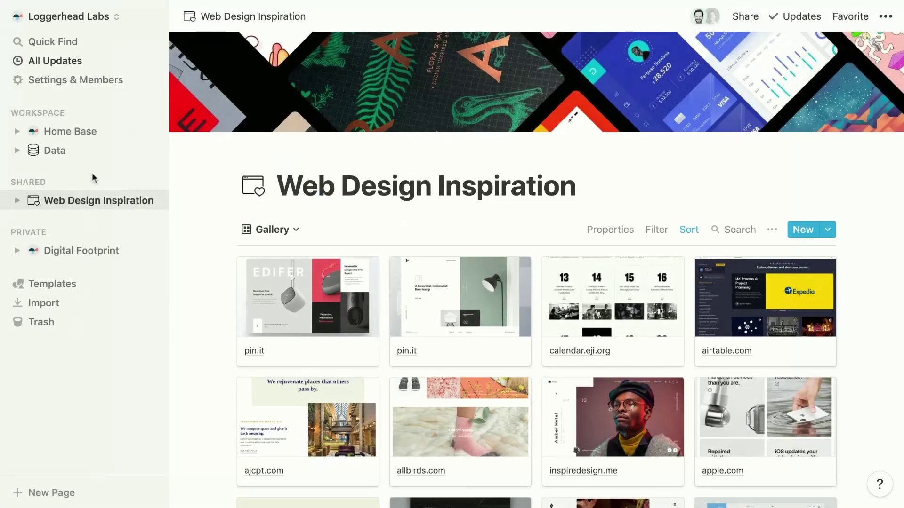
pyautogui.click(103, 19)
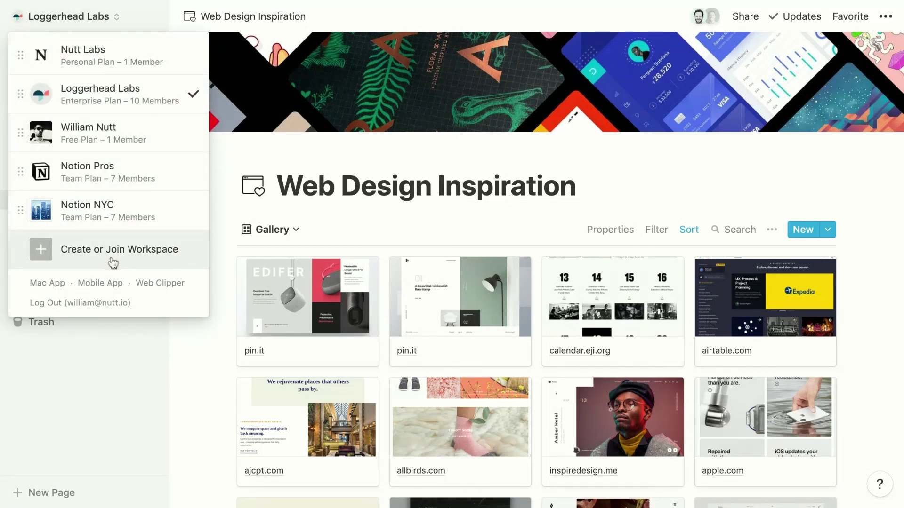
pyautogui.click(109, 370)
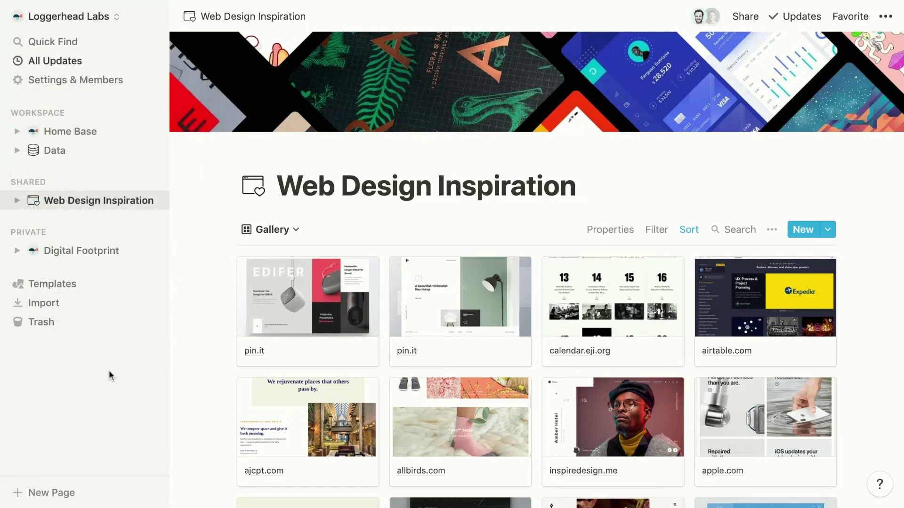
pyautogui.click(85, 86)
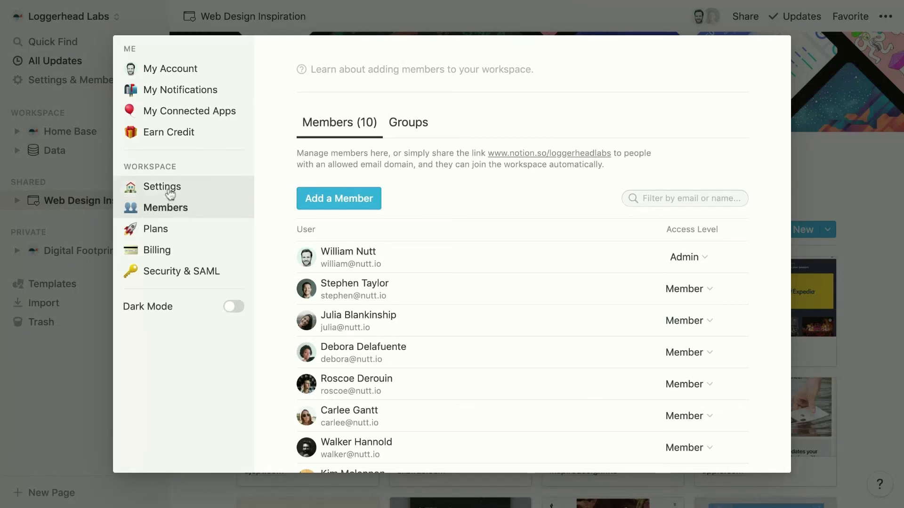
pyautogui.click(170, 193)
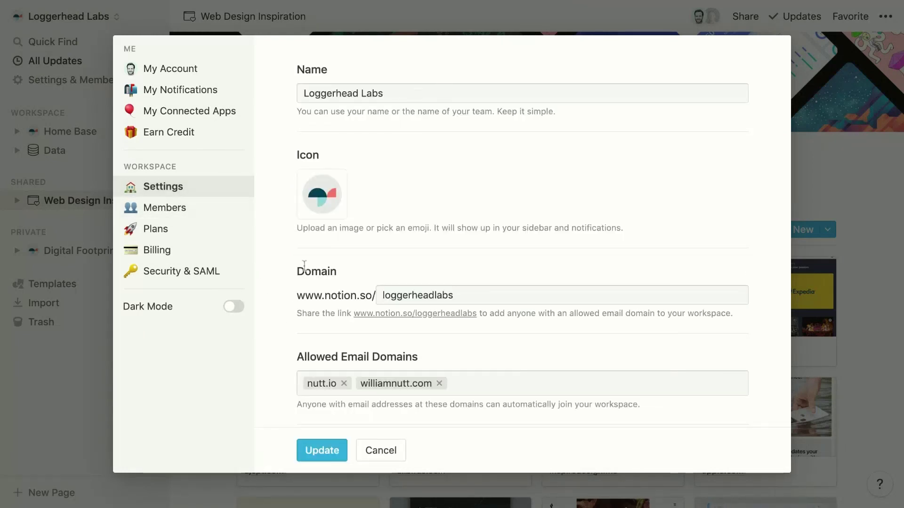
pyautogui.click(161, 213)
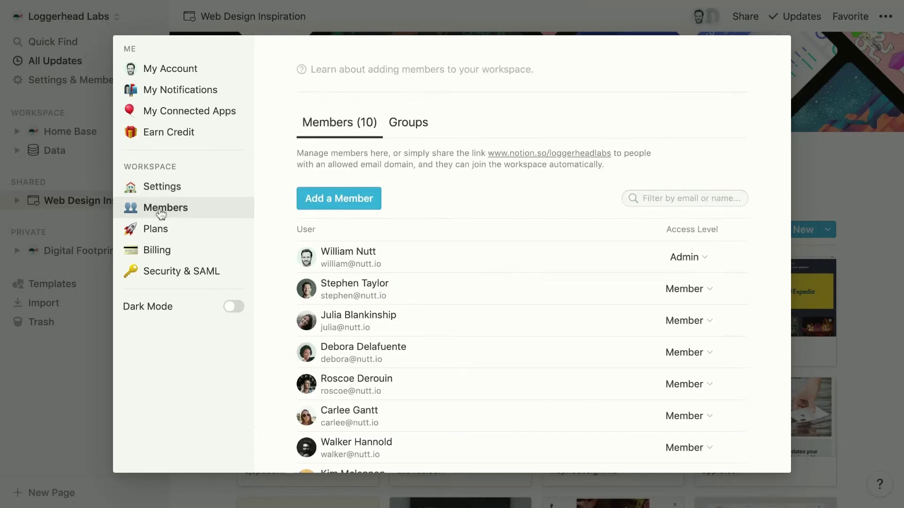
# Review the workspace Groups and the Marketing group's options without changing anything
pyautogui.click(408, 129)
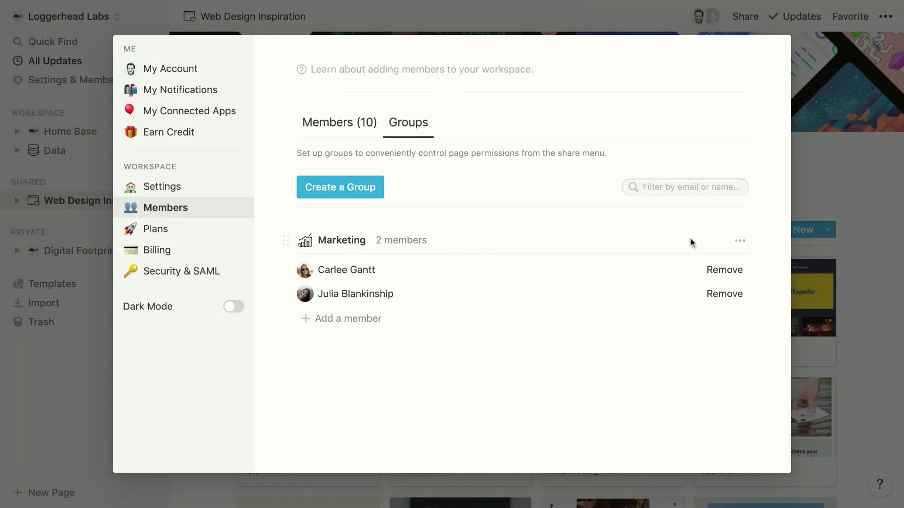
pyautogui.click(738, 244)
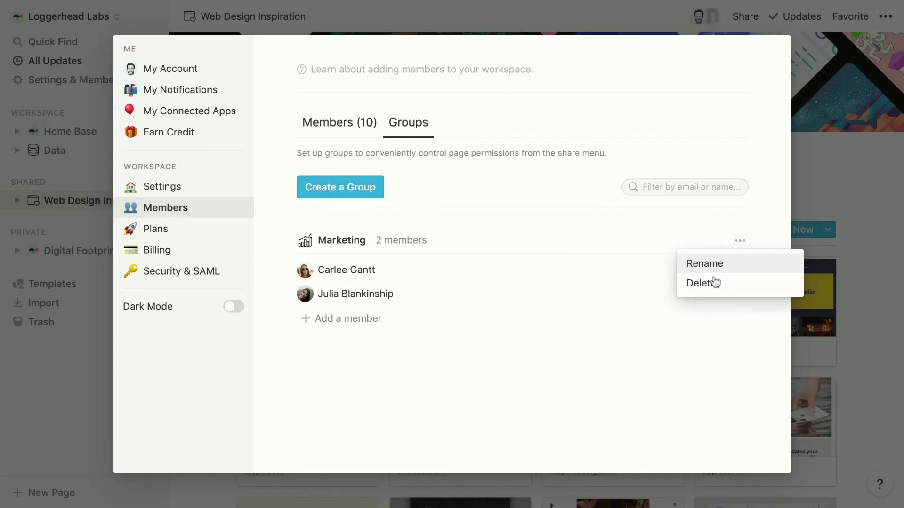
pyautogui.click(394, 389)
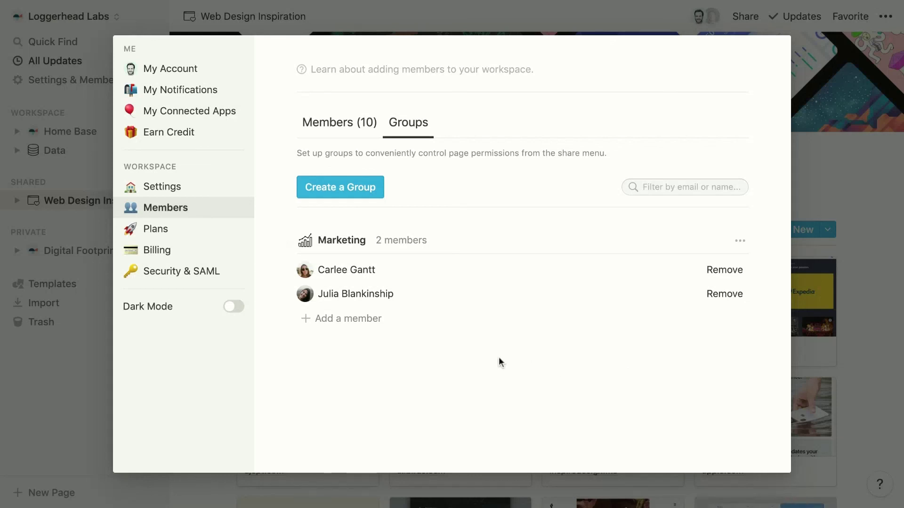
# Create a 'Leadership' group with a crown icon and add two members to it
pyautogui.click(337, 190)
pyautogui.write('Leadership')
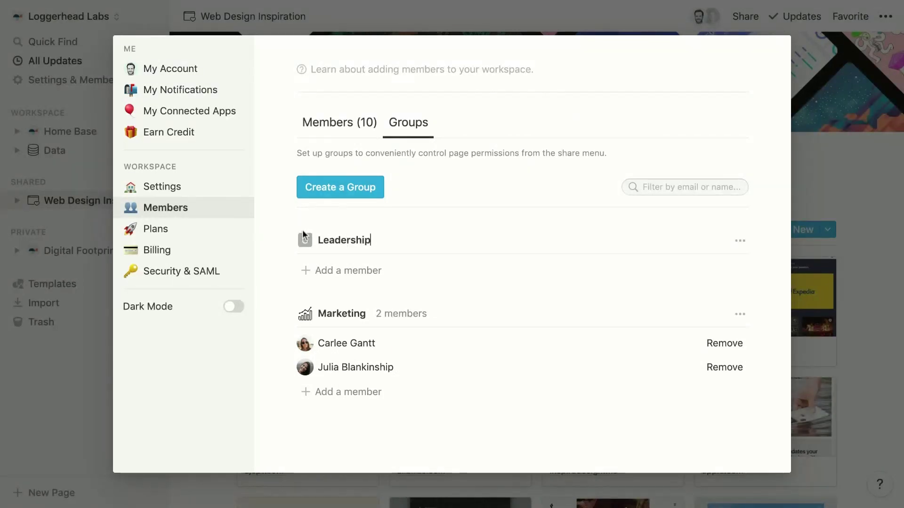
pyautogui.click(305, 241)
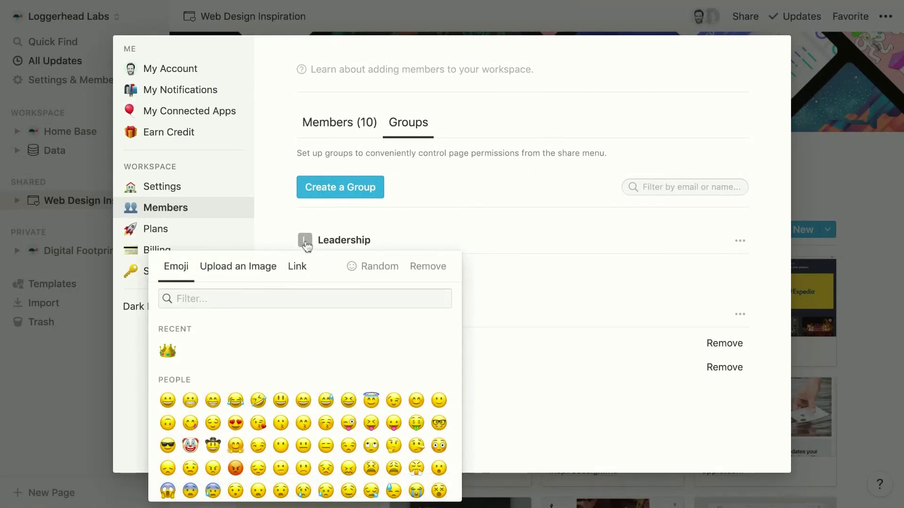
pyautogui.click(167, 351)
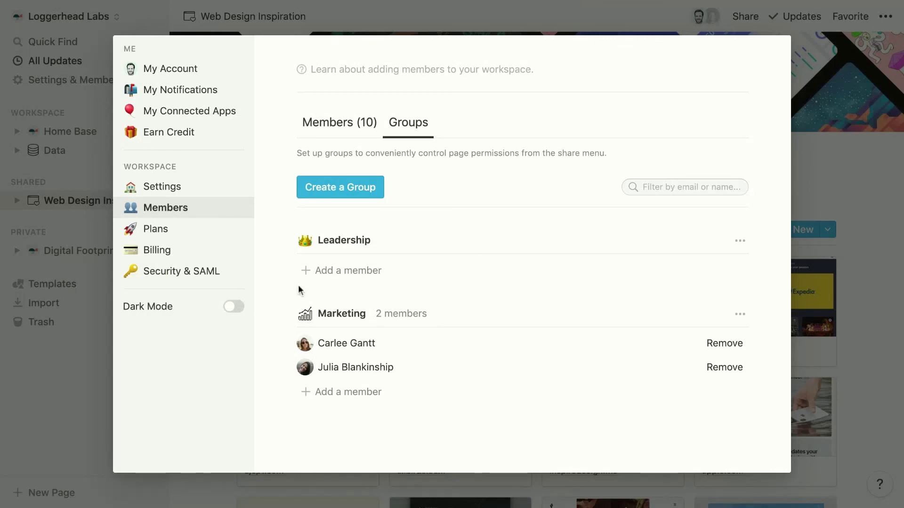
pyautogui.click(329, 270)
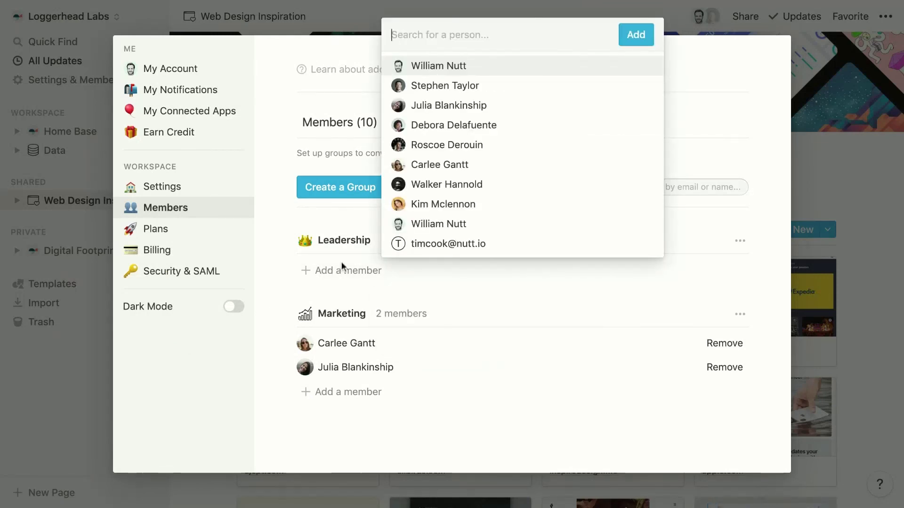
pyautogui.click(444, 86)
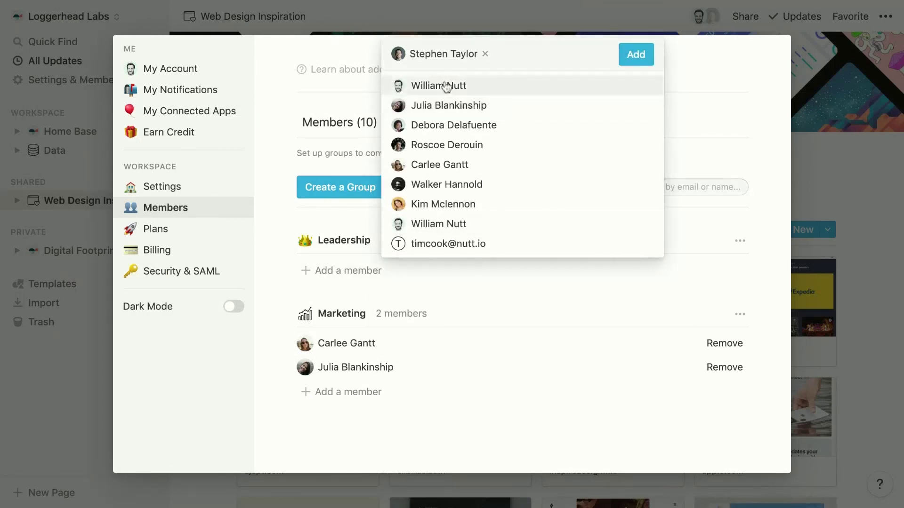
pyautogui.click(446, 86)
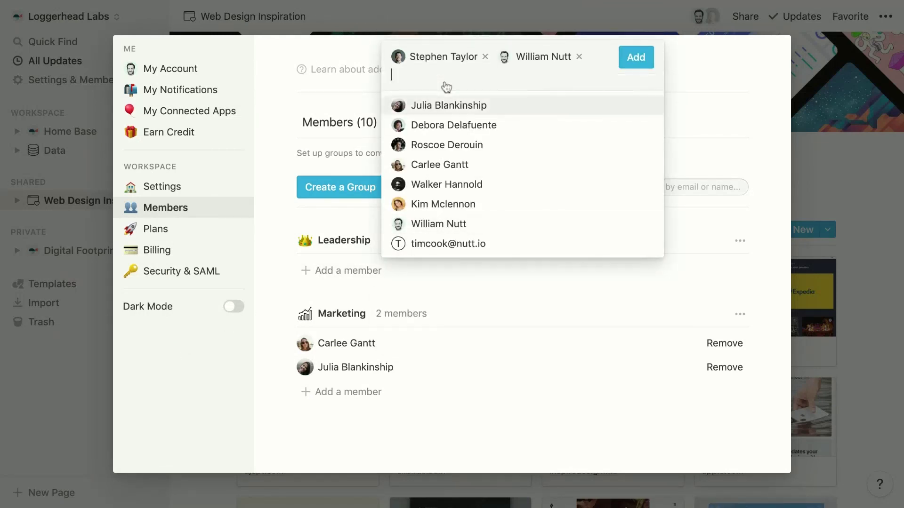
pyautogui.click(644, 65)
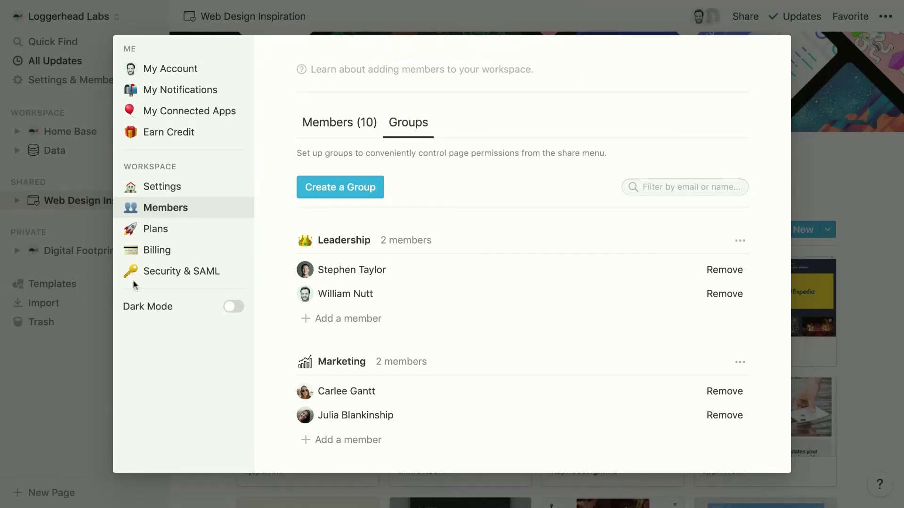
# Show the workspace Security & SAML settings, with all four security restrictions switched off
pyautogui.click(157, 273)
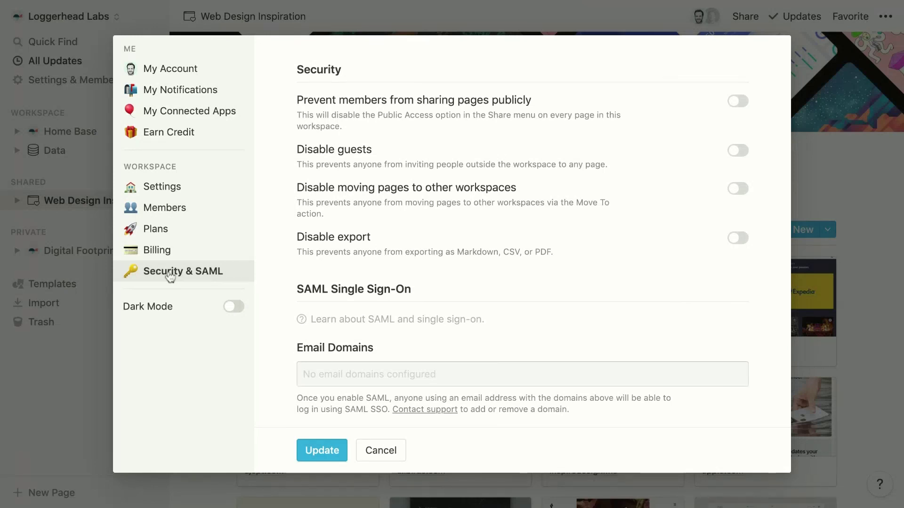